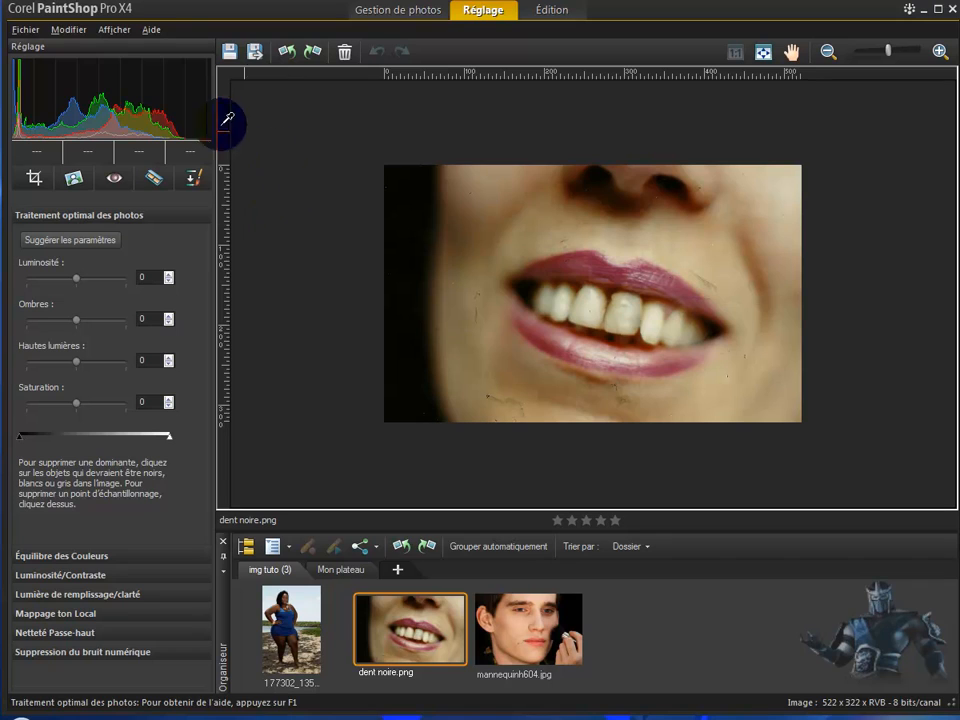
Activate the makeup tools and choose the blemish fixer (Correcteur d'imperfections).
{"action": "left_click", "coordinate": [153, 182]}
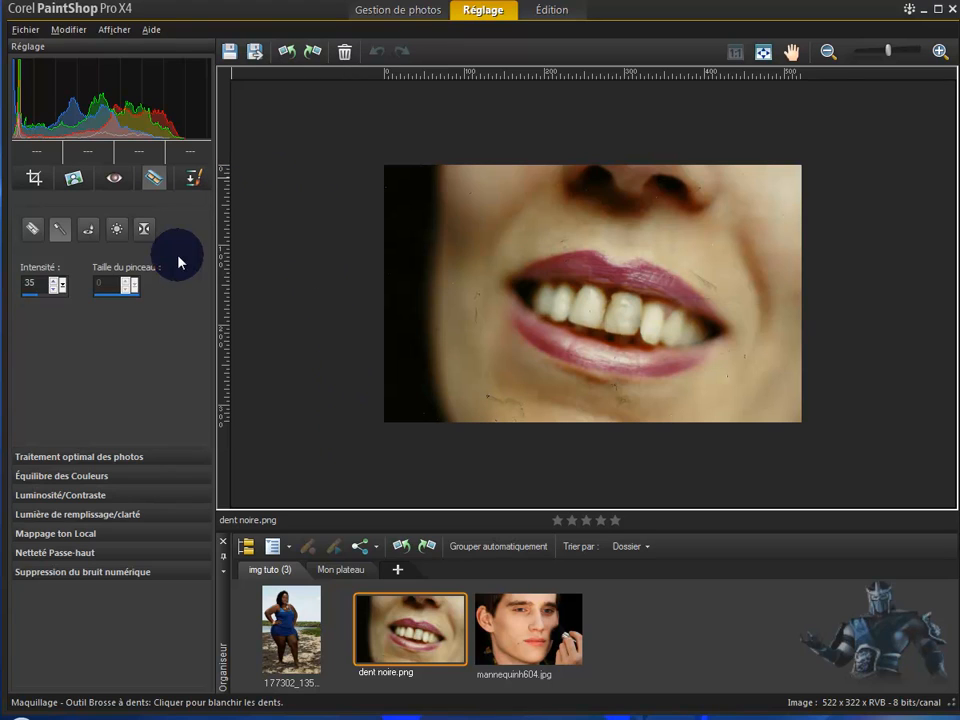
{"action": "left_click", "coordinate": [30, 231]}
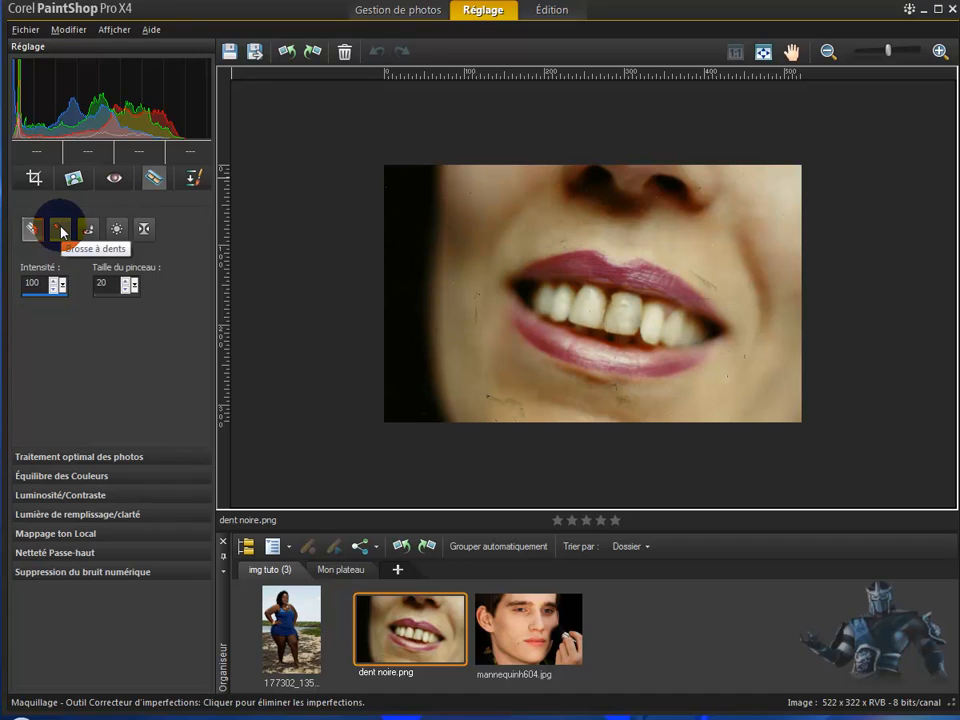
{"action": "left_click", "coordinate": [60, 232]}
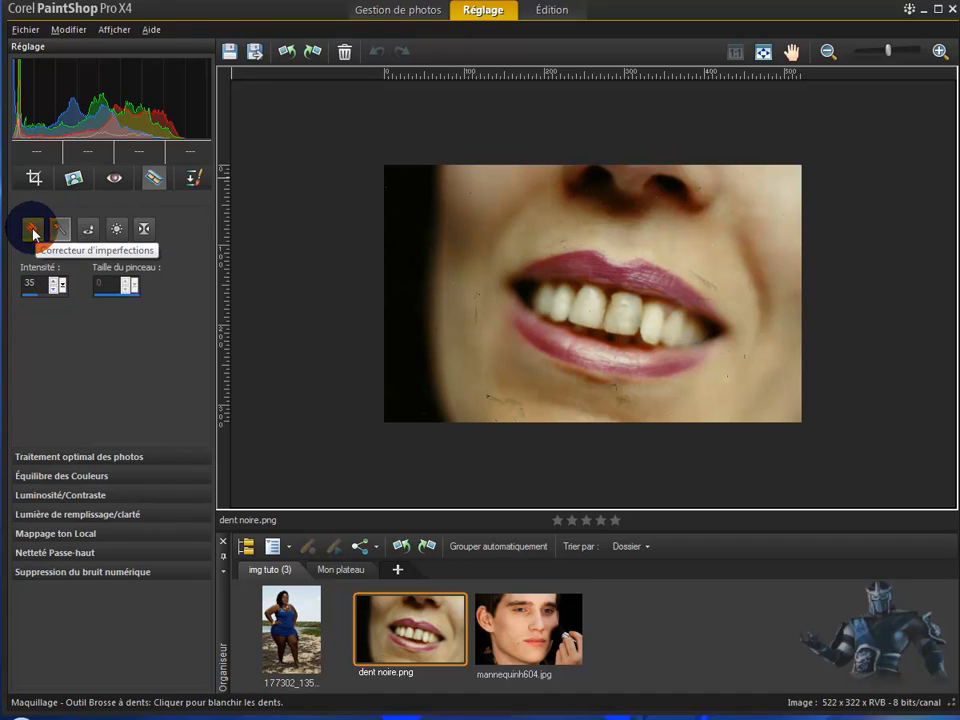
{"action": "left_click", "coordinate": [33, 234]}
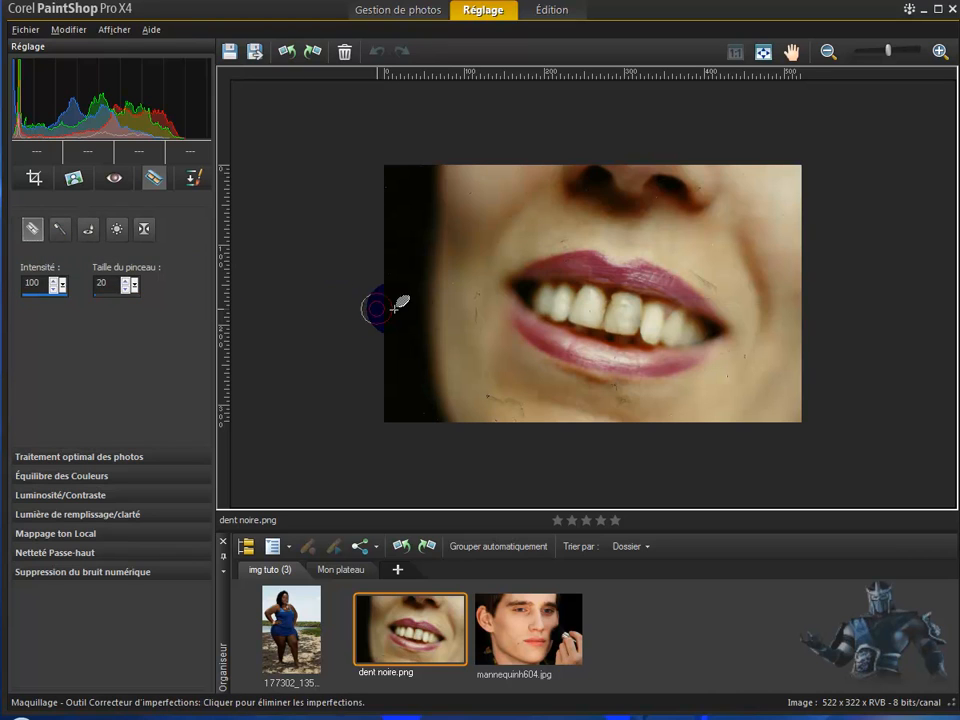
Open mannequinh604.jpg and use the blemish fixer to remove the mole near the mouth and the spots on the cheek.
{"action": "left_click", "coordinate": [531, 625]}
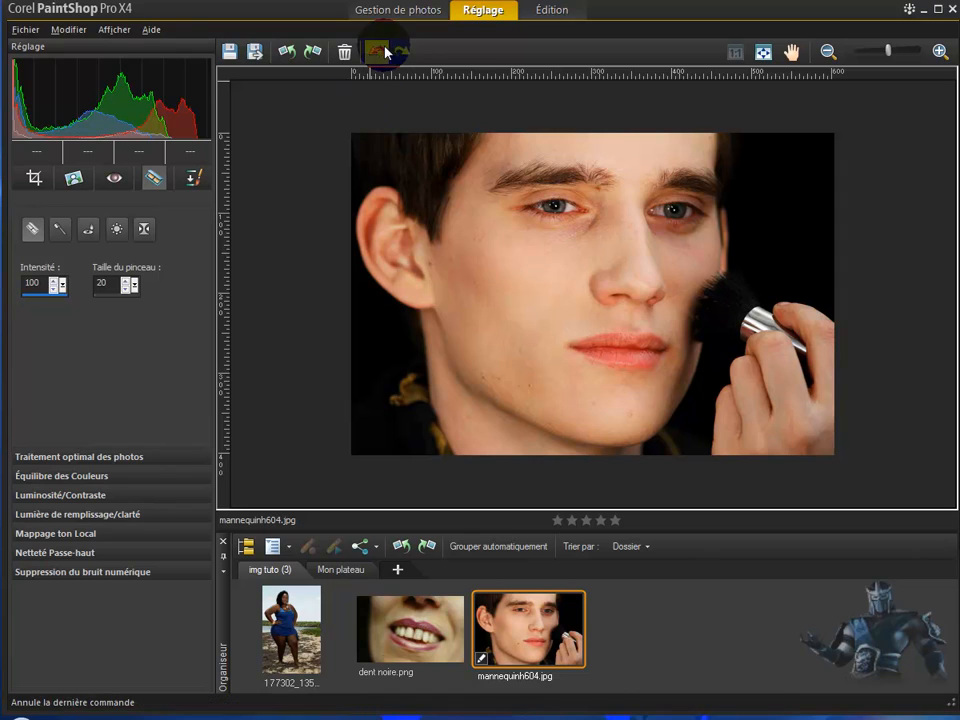
{"action": "left_click", "coordinate": [377, 52]}
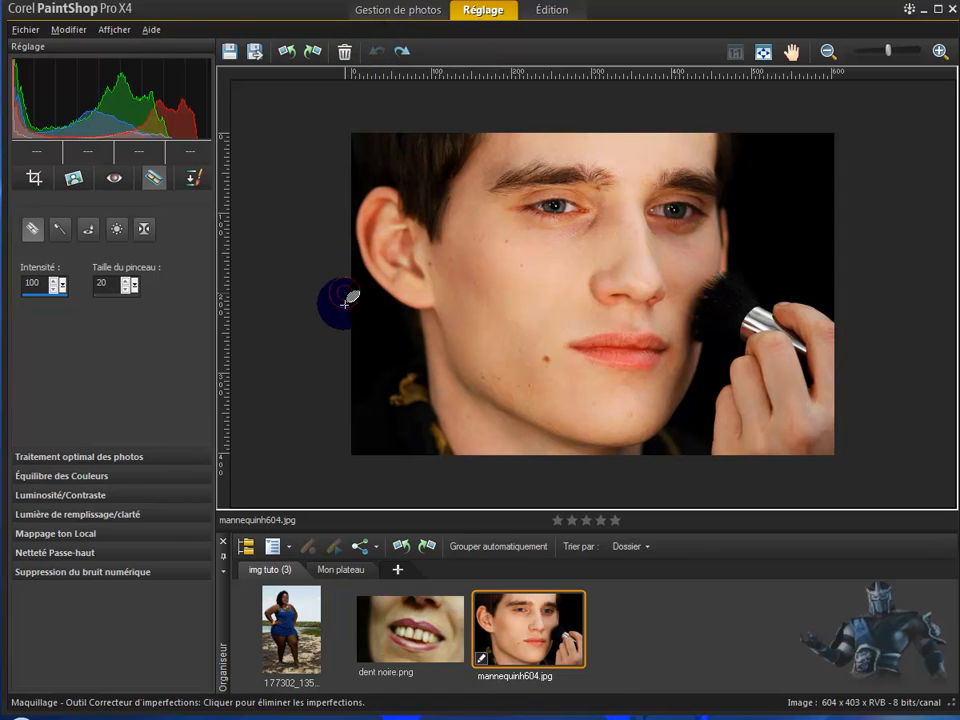
{"action": "left_click", "coordinate": [910, 52]}
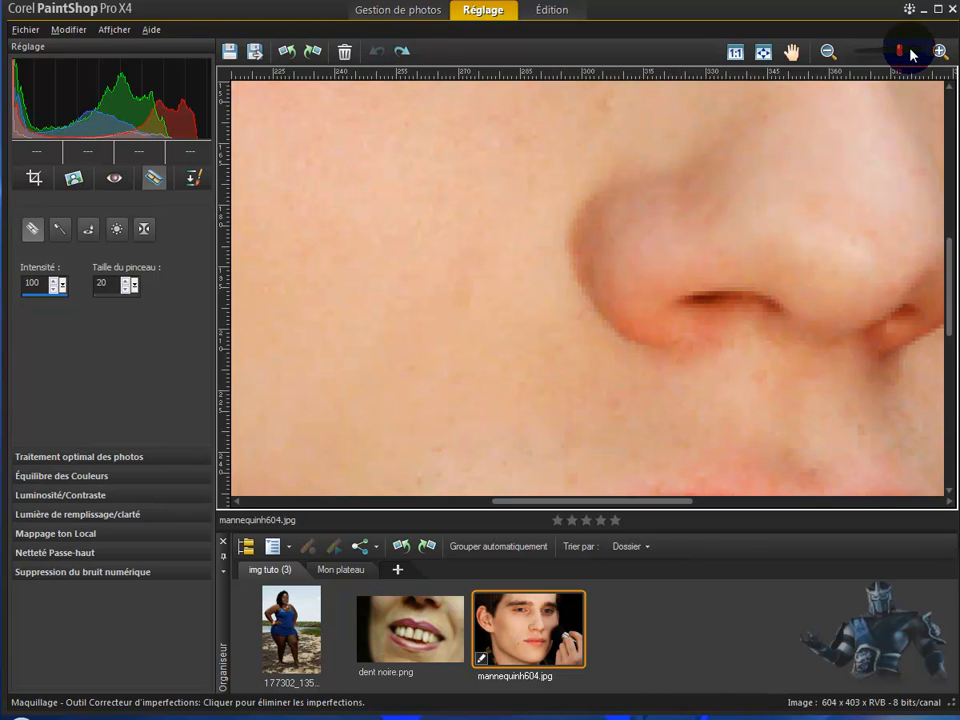
{"action": "left_click_drag", "start_coordinate": [898, 54], "coordinate": [896, 58]}
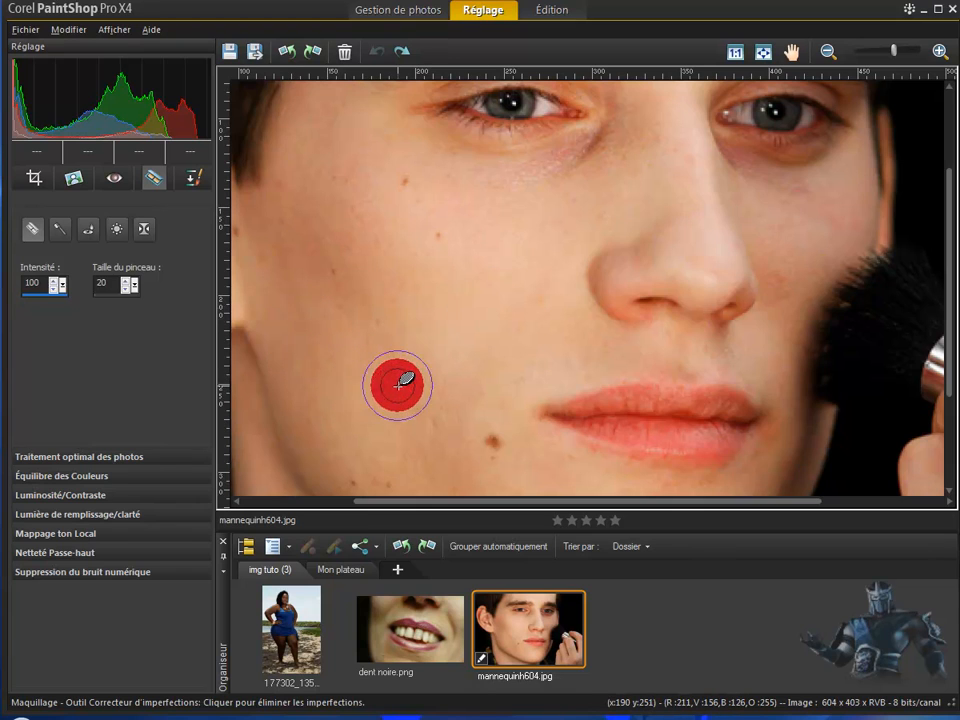
{"action": "left_click", "coordinate": [494, 440]}
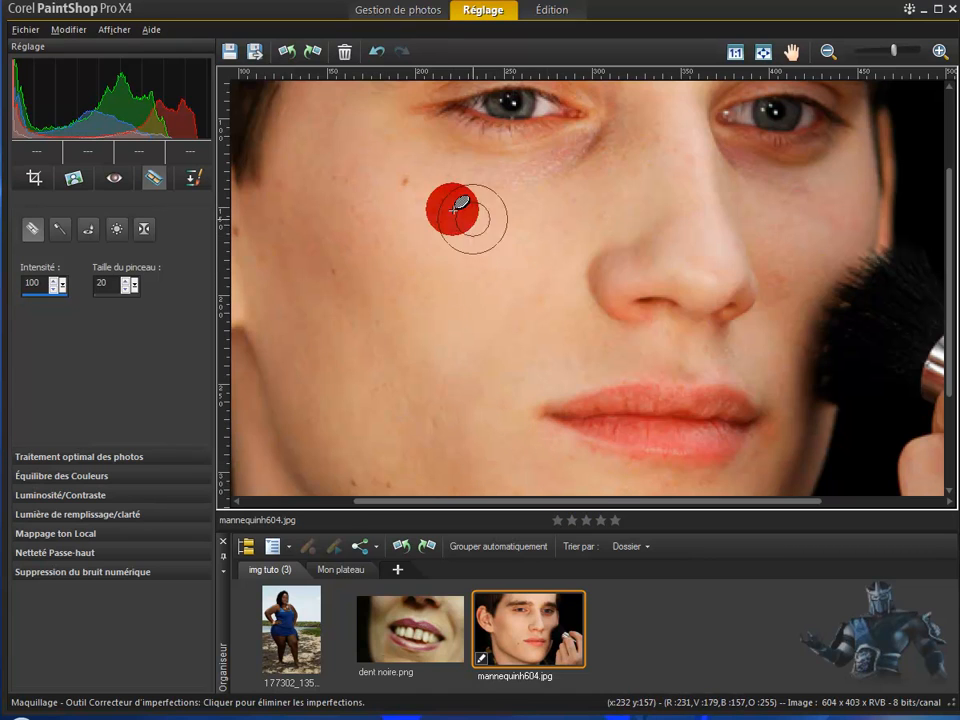
{"action": "left_click", "coordinate": [410, 175]}
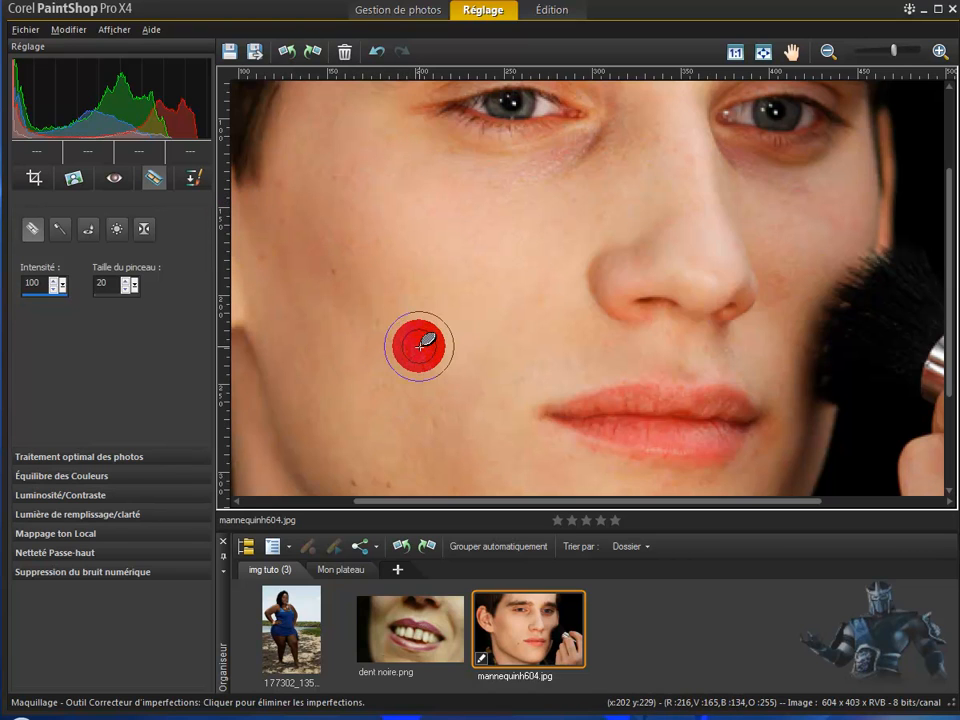
{"action": "scroll", "coordinate": [419, 345], "scroll_direction": "down", "scroll_amount": 2}
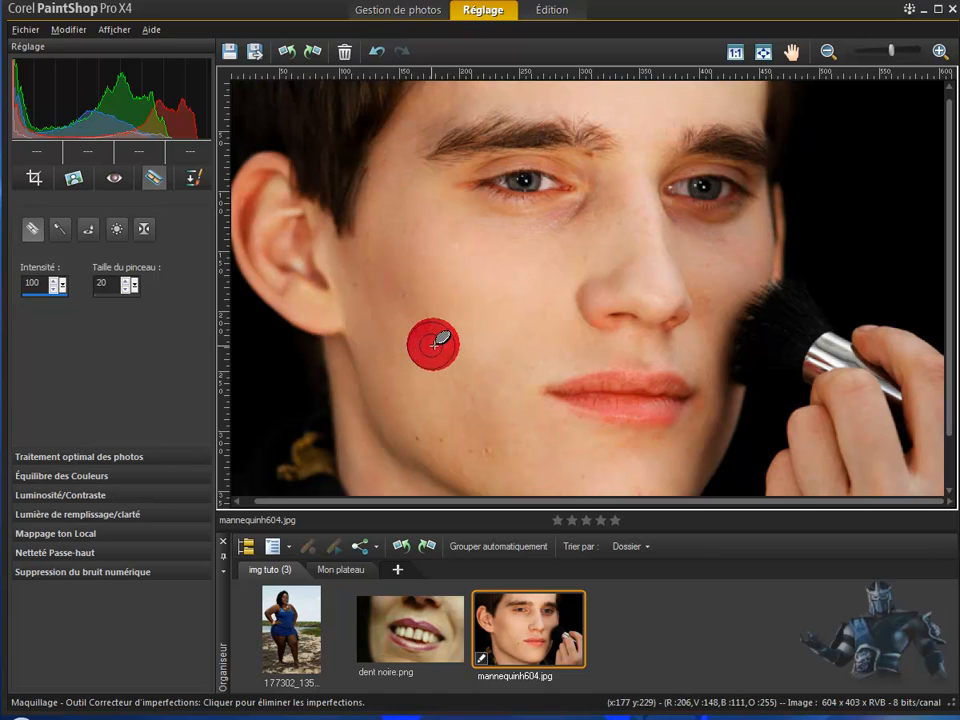
{"action": "scroll", "coordinate": [446, 340], "scroll_direction": "down", "scroll_amount": 1}
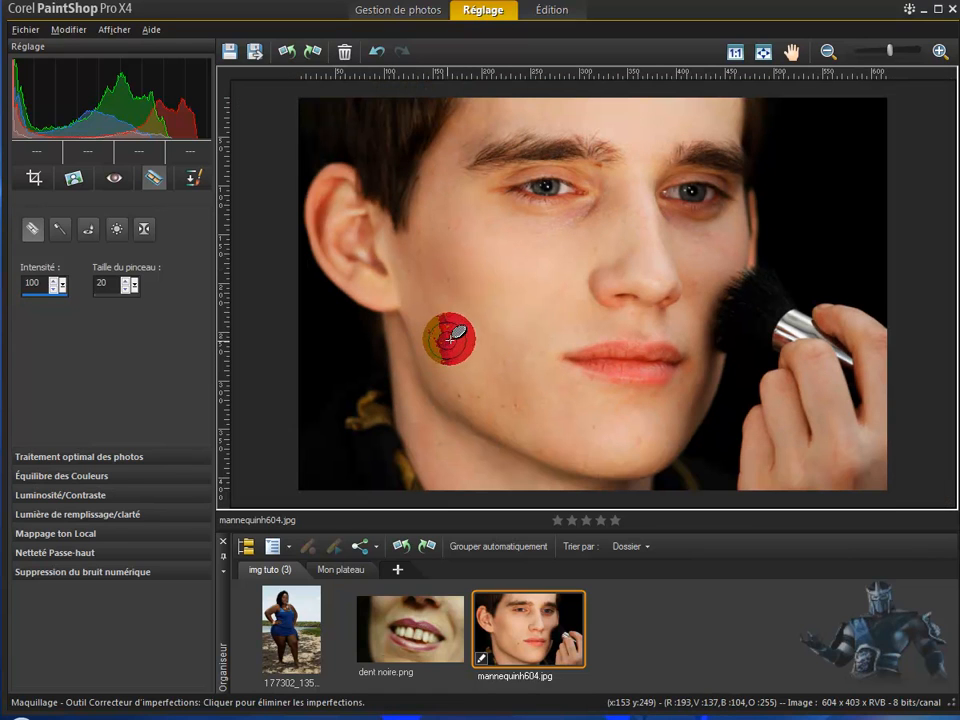
{"action": "scroll", "coordinate": [497, 308], "scroll_direction": "down", "scroll_amount": 3}
{"action": "scroll", "coordinate": [497, 308], "scroll_direction": "up", "scroll_amount": 3}
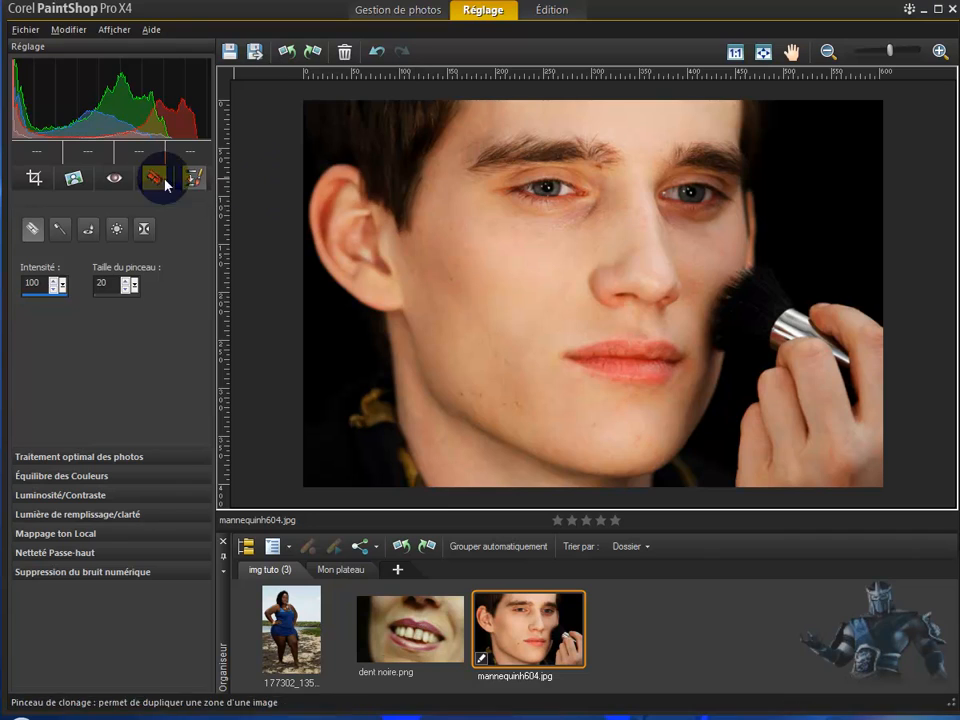
Choose the toothbrush tool (Brosse à dents) and switch to dent noire.png without saving the changes to mannequinh604.jpg.
{"action": "left_click", "coordinate": [62, 230]}
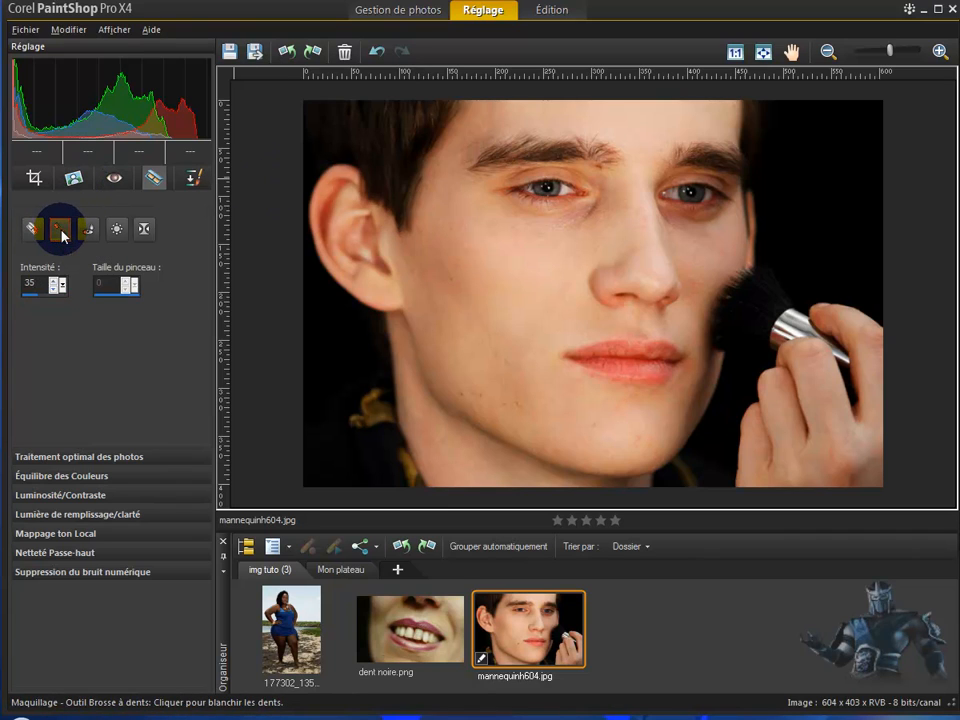
{"action": "left_click", "coordinate": [462, 348]}
{"action": "mouse_move", "coordinate": [466, 348]}
{"action": "left_mouse_down"}
{"action": "mouse_move", "coordinate": [484, 317]}
{"action": "mouse_move", "coordinate": [439, 347]}
{"action": "mouse_move", "coordinate": [527, 272]}
{"action": "mouse_move", "coordinate": [392, 625]}
{"action": "left_mouse_up"}
{"action": "left_click", "coordinate": [405, 640]}
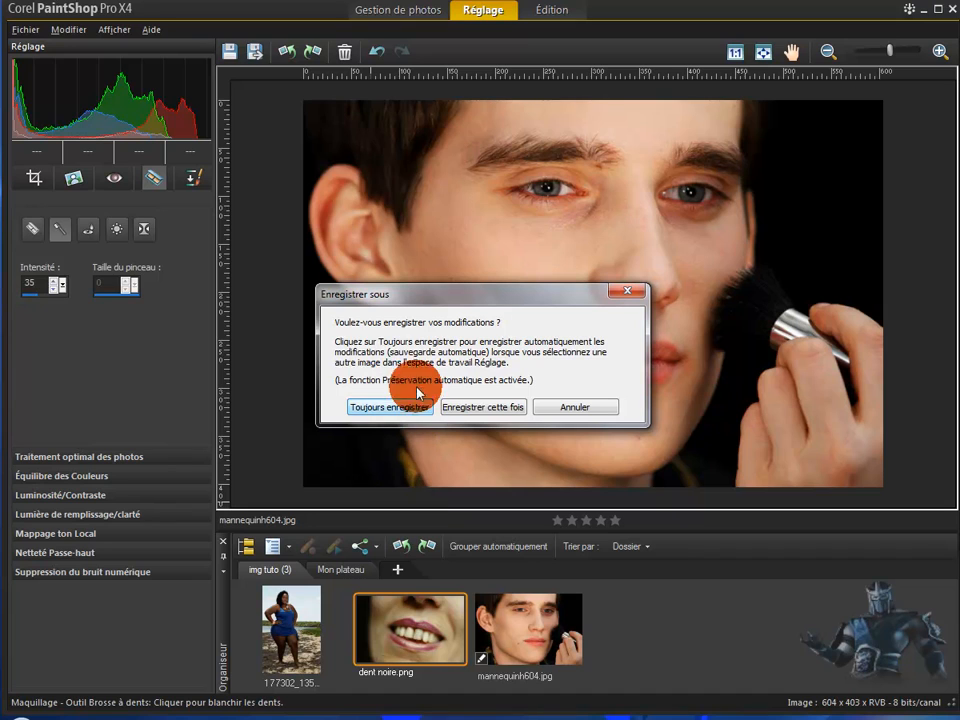
{"action": "left_click", "coordinate": [578, 408]}
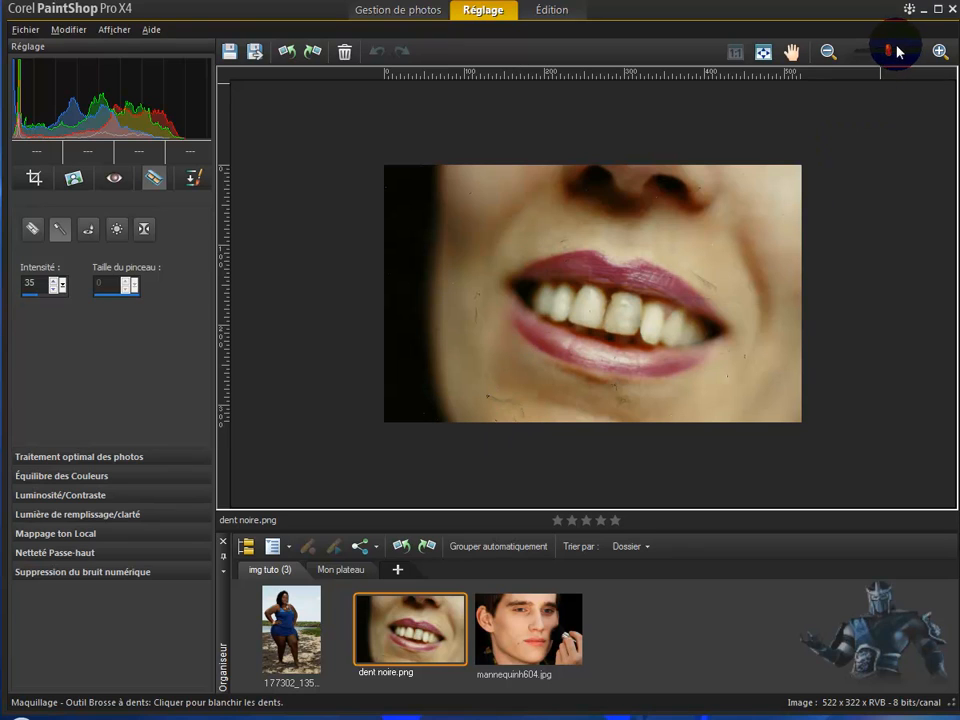
Try whitening the teeth in dent noire.png with the toothbrush tool at intensity 35, and undo the attempt.
{"action": "left_click_drag", "start_coordinate": [888, 56], "coordinate": [886, 56]}
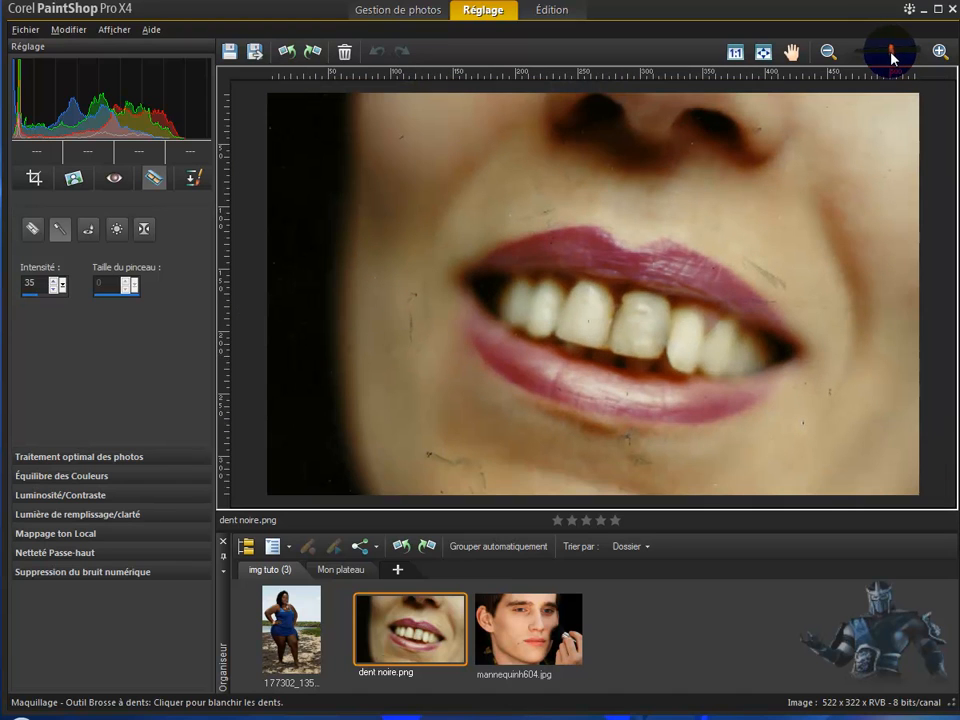
{"action": "mouse_move", "coordinate": [521, 390]}
{"action": "left_mouse_down"}
{"action": "mouse_move", "coordinate": [622, 338]}
{"action": "mouse_move", "coordinate": [561, 287]}
{"action": "mouse_move", "coordinate": [724, 347]}
{"action": "mouse_move", "coordinate": [542, 313]}
{"action": "mouse_move", "coordinate": [668, 380]}
{"action": "mouse_move", "coordinate": [681, 328]}
{"action": "mouse_move", "coordinate": [542, 312]}
{"action": "mouse_move", "coordinate": [729, 328]}
{"action": "mouse_move", "coordinate": [724, 336]}
{"action": "mouse_move", "coordinate": [583, 330]}
{"action": "mouse_move", "coordinate": [700, 207]}
{"action": "mouse_move", "coordinate": [643, 178]}
{"action": "mouse_move", "coordinate": [662, 107]}
{"action": "mouse_move", "coordinate": [626, 141]}
{"action": "mouse_move", "coordinate": [464, 120]}
{"action": "left_mouse_up"}
{"action": "left_click", "coordinate": [378, 51]}
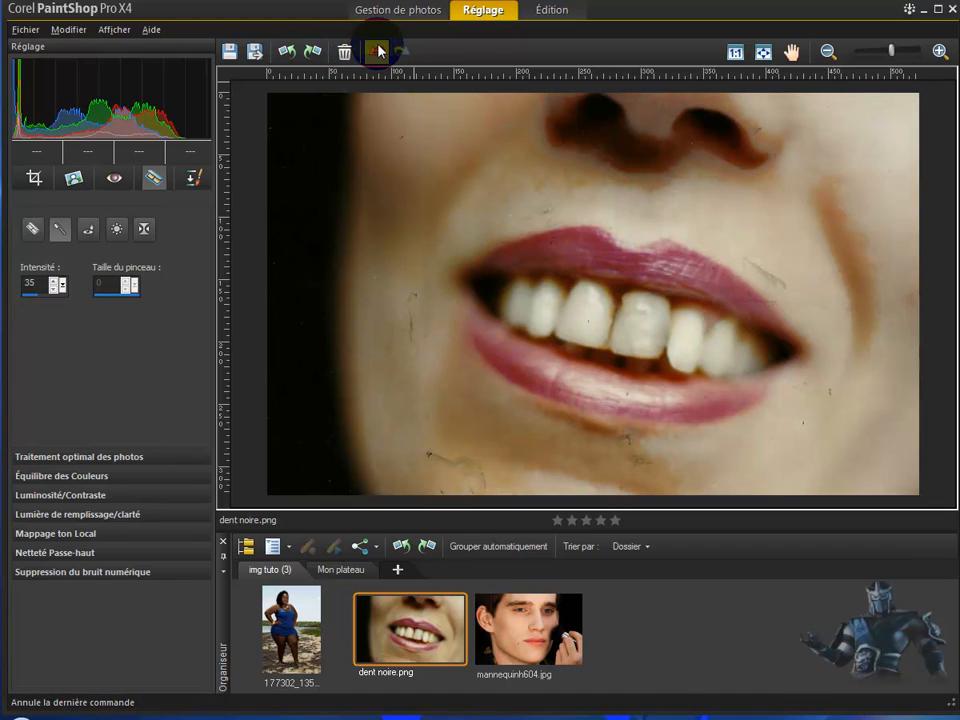
{"action": "left_click", "coordinate": [377, 49]}
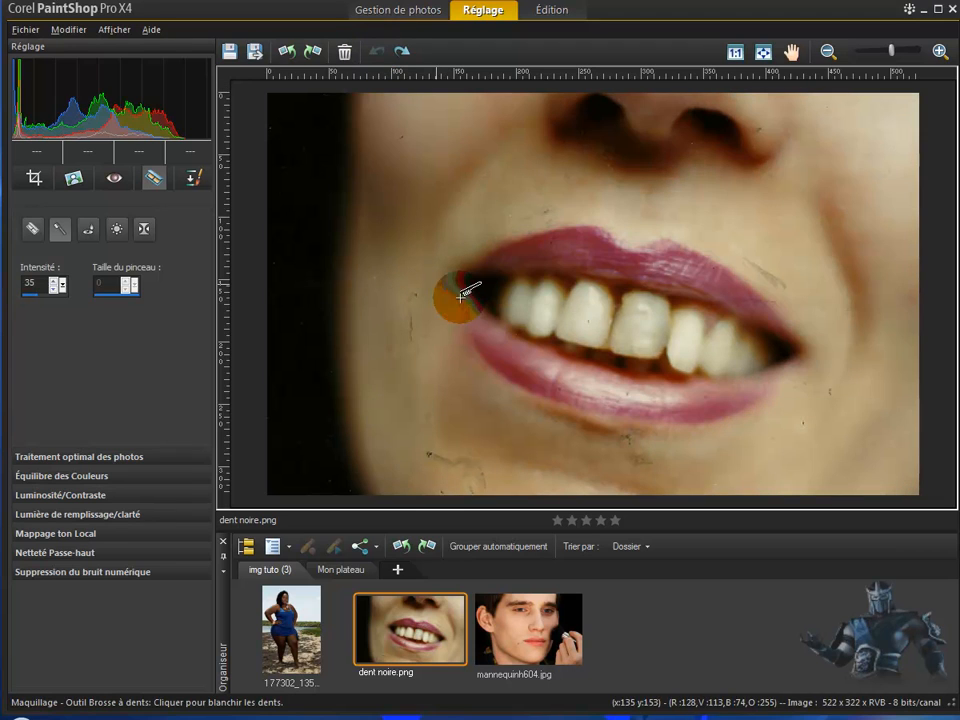
Whiten the teeth with repeated toothbrush passes and undo the excess whitening that spreads onto the skin.
{"action": "mouse_move", "coordinate": [645, 321]}
{"action": "left_mouse_down"}
{"action": "mouse_move", "coordinate": [689, 338]}
{"action": "mouse_move", "coordinate": [688, 360]}
{"action": "mouse_move", "coordinate": [584, 303]}
{"action": "mouse_move", "coordinate": [519, 298]}
{"action": "mouse_move", "coordinate": [565, 303]}
{"action": "mouse_move", "coordinate": [549, 290]}
{"action": "mouse_move", "coordinate": [601, 302]}
{"action": "mouse_move", "coordinate": [628, 340]}
{"action": "mouse_move", "coordinate": [675, 348]}
{"action": "mouse_move", "coordinate": [693, 339]}
{"action": "mouse_move", "coordinate": [701, 357]}
{"action": "mouse_move", "coordinate": [747, 356]}
{"action": "mouse_move", "coordinate": [598, 338]}
{"action": "mouse_move", "coordinate": [663, 318]}
{"action": "mouse_move", "coordinate": [610, 314]}
{"action": "mouse_move", "coordinate": [667, 347]}
{"action": "mouse_move", "coordinate": [695, 354]}
{"action": "mouse_move", "coordinate": [707, 343]}
{"action": "mouse_move", "coordinate": [687, 327]}
{"action": "mouse_move", "coordinate": [640, 323]}
{"action": "mouse_move", "coordinate": [641, 313]}
{"action": "mouse_move", "coordinate": [675, 328]}
{"action": "mouse_move", "coordinate": [686, 347]}
{"action": "mouse_move", "coordinate": [617, 332]}
{"action": "mouse_move", "coordinate": [715, 341]}
{"action": "left_mouse_up"}
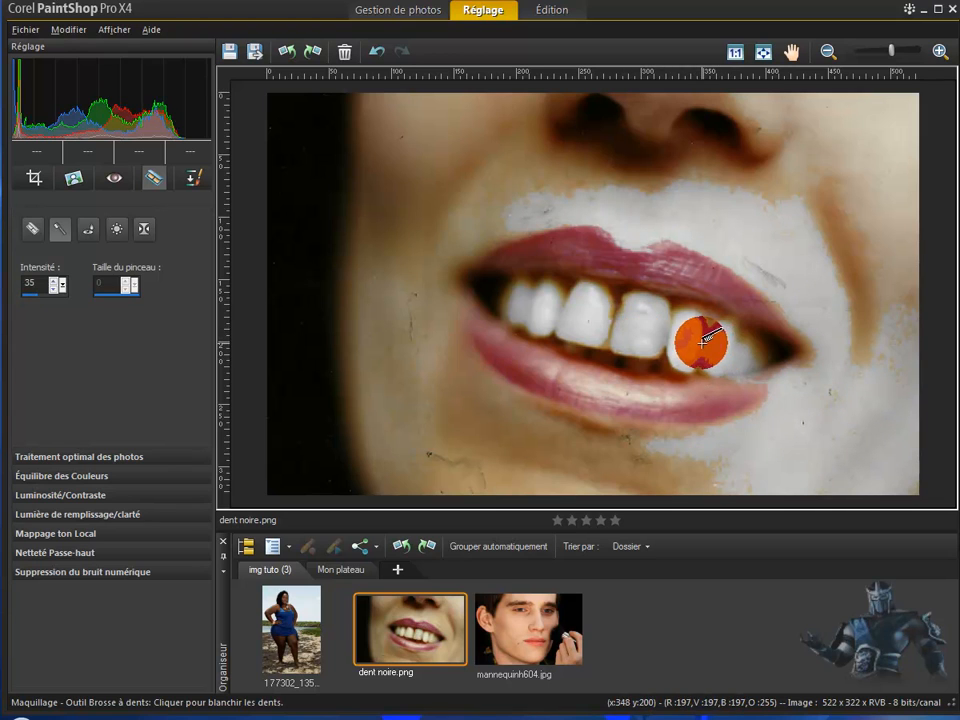
{"action": "scroll", "coordinate": [699, 343], "scroll_direction": "down", "scroll_amount": 2}
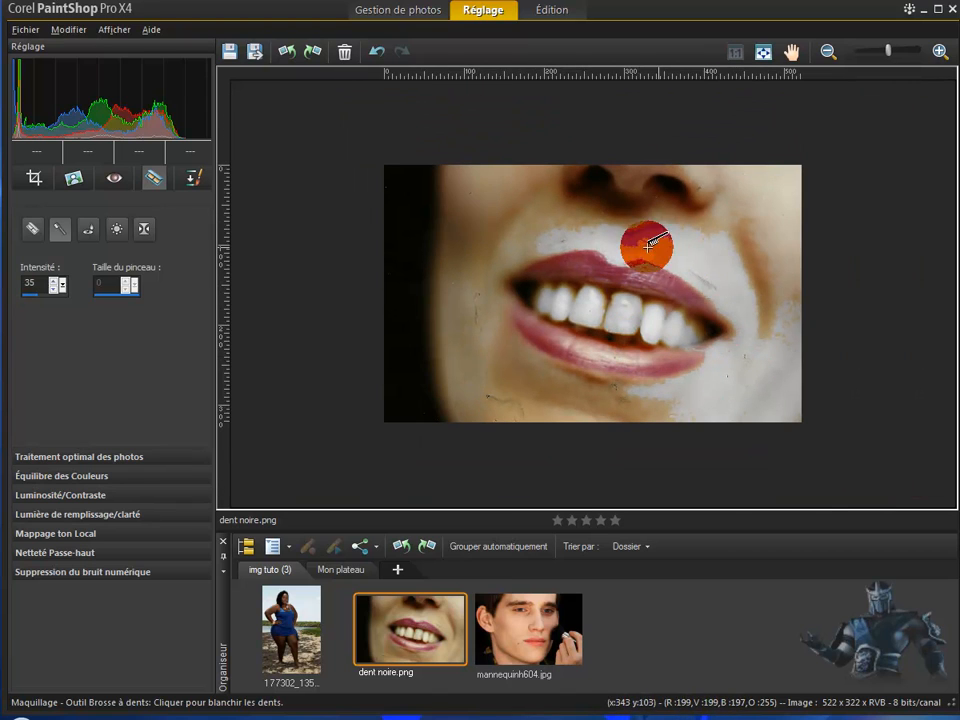
{"action": "left_click", "coordinate": [379, 64]}
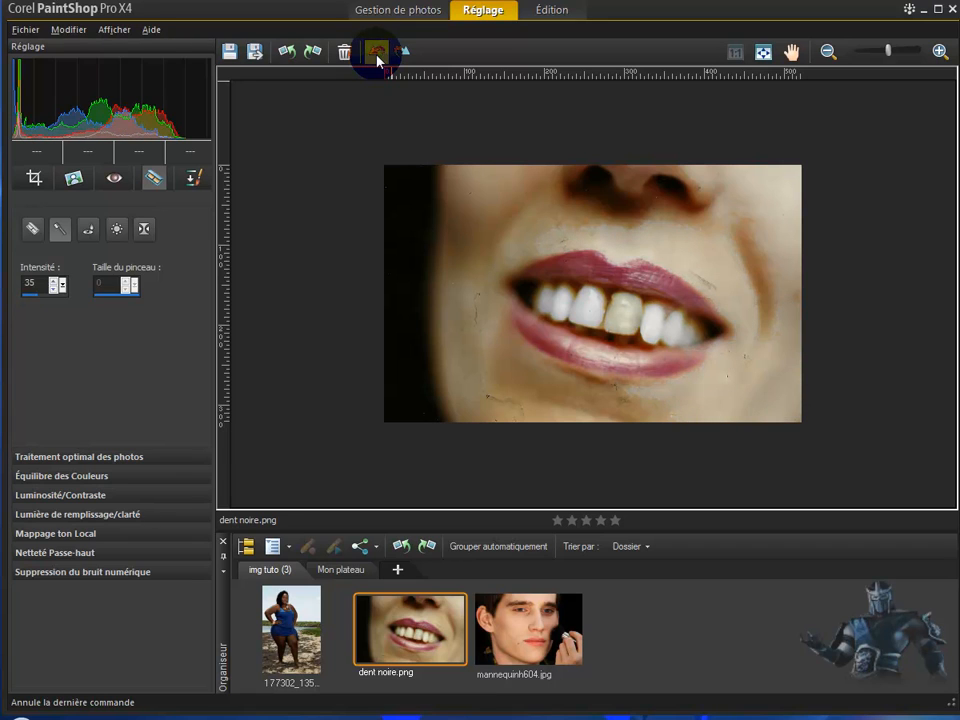
{"action": "left_click", "coordinate": [379, 60]}
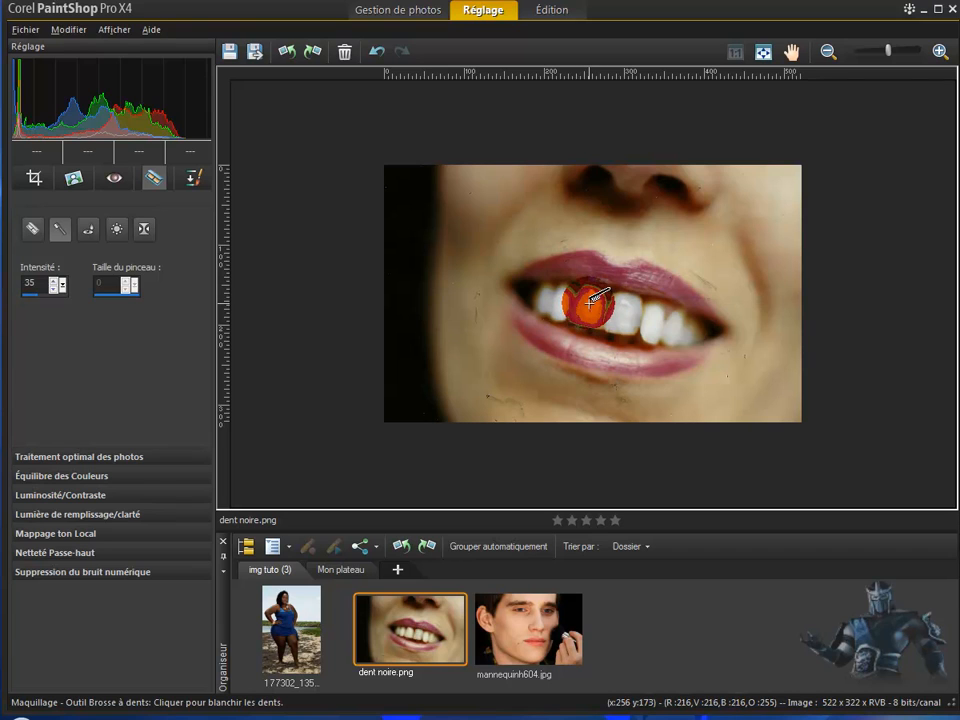
Discard the changes to dent noire.png, view it in the Édition workspace, and return to the Réglage workspace.
{"action": "left_click", "coordinate": [549, 12]}
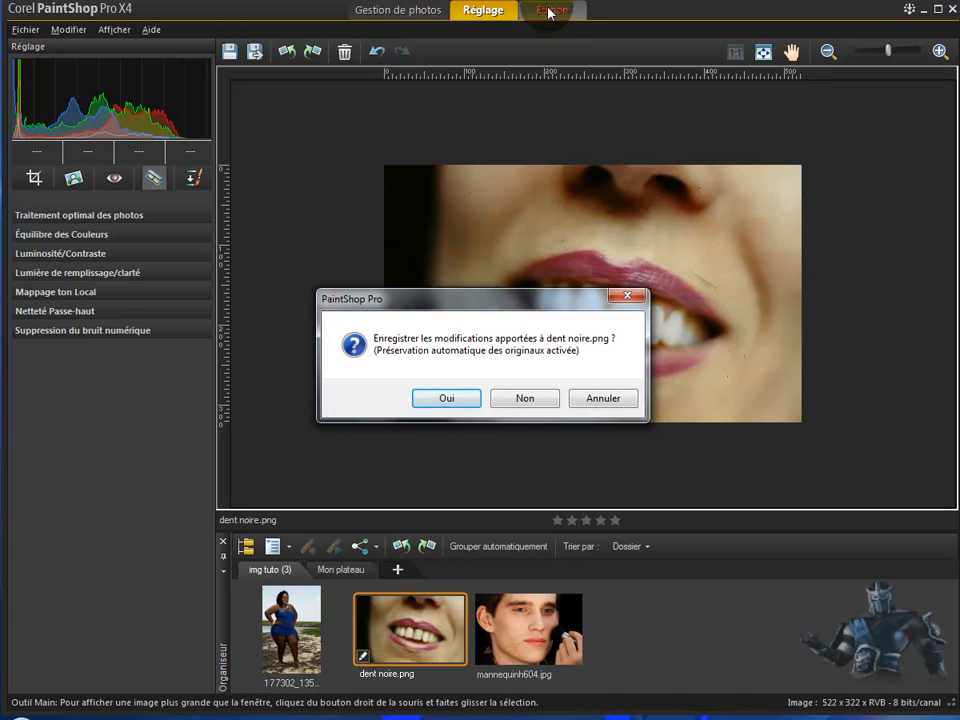
{"action": "left_click", "coordinate": [524, 400]}
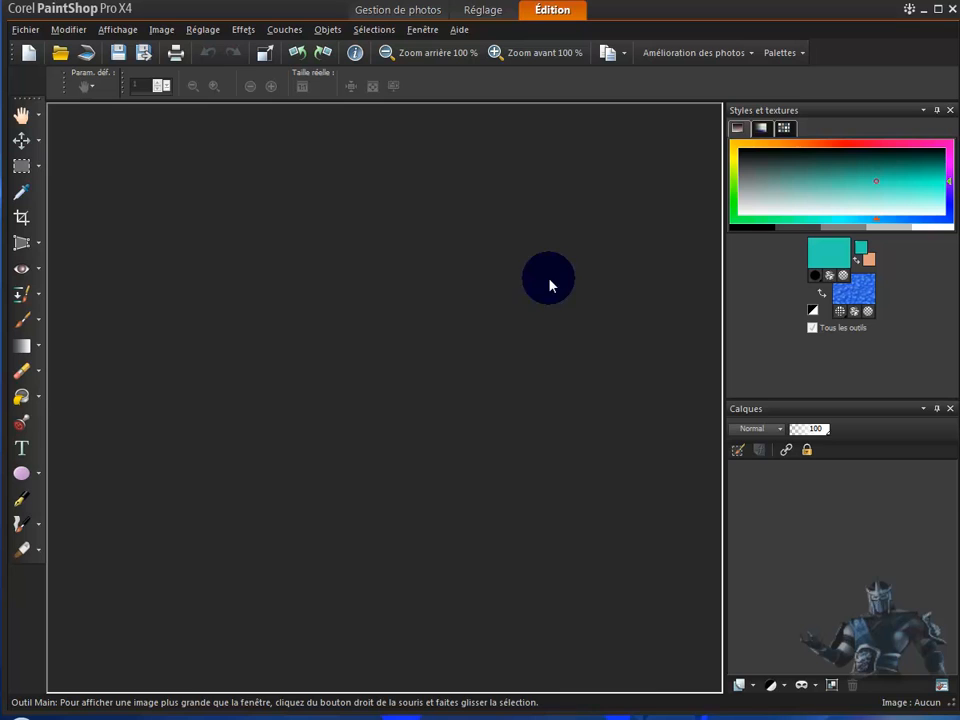
{"action": "left_click", "coordinate": [306, 181]}
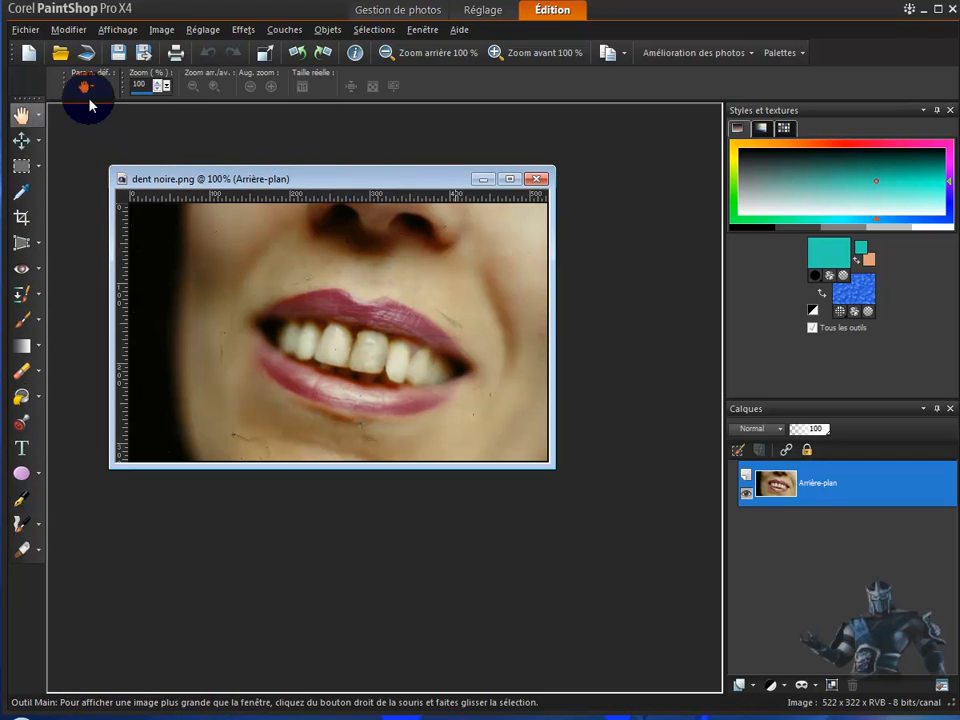
{"action": "left_click", "coordinate": [484, 12]}
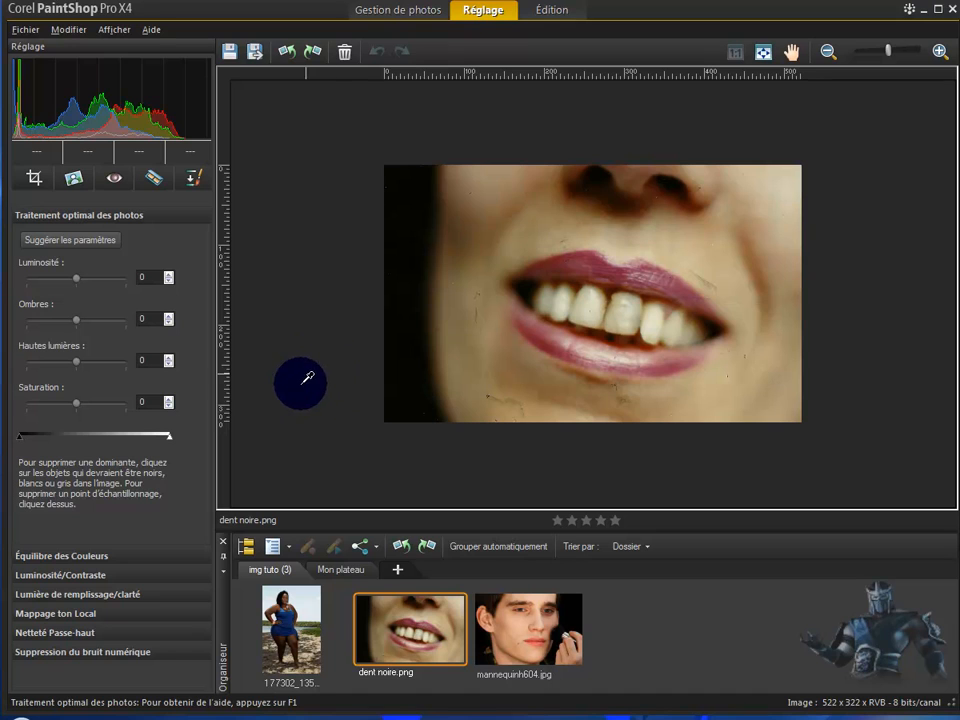
Open the beach photo of the woman in blue and slim her silhouette repeatedly with the Étirement makeup tool at intensity 56.
{"action": "left_click", "coordinate": [290, 637]}
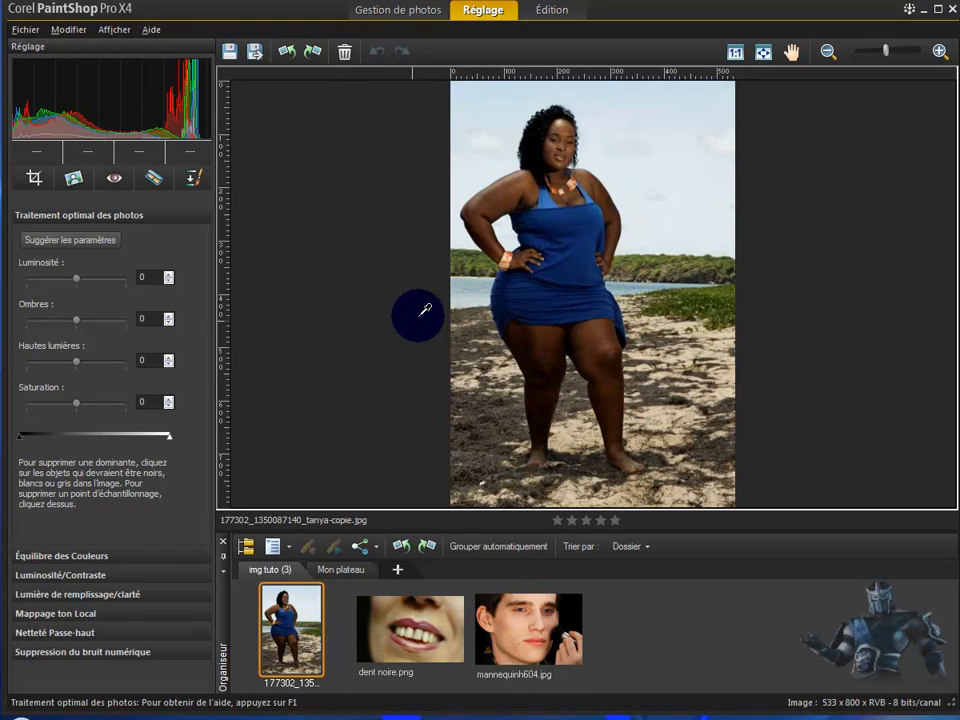
{"action": "left_click", "coordinate": [152, 179]}
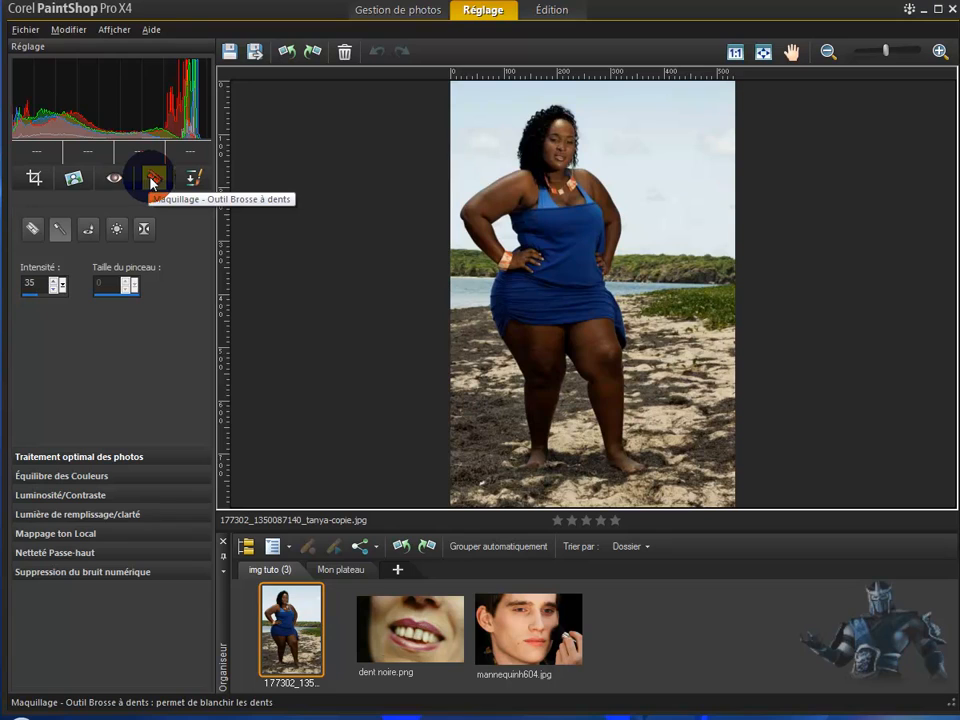
{"action": "left_click", "coordinate": [145, 231]}
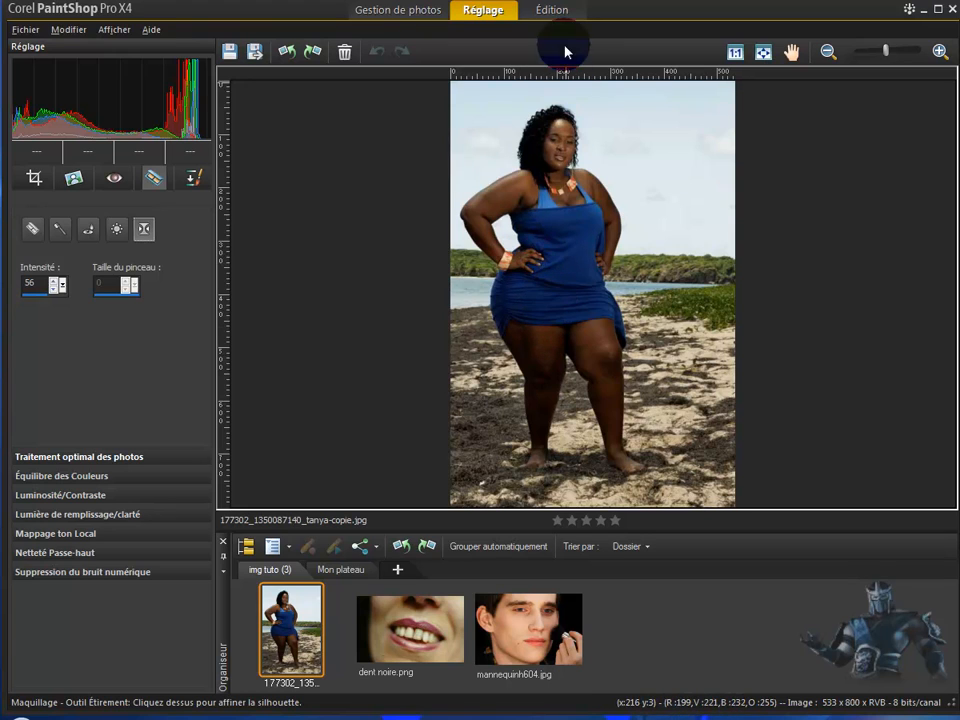
{"action": "left_click", "coordinate": [547, 296]}
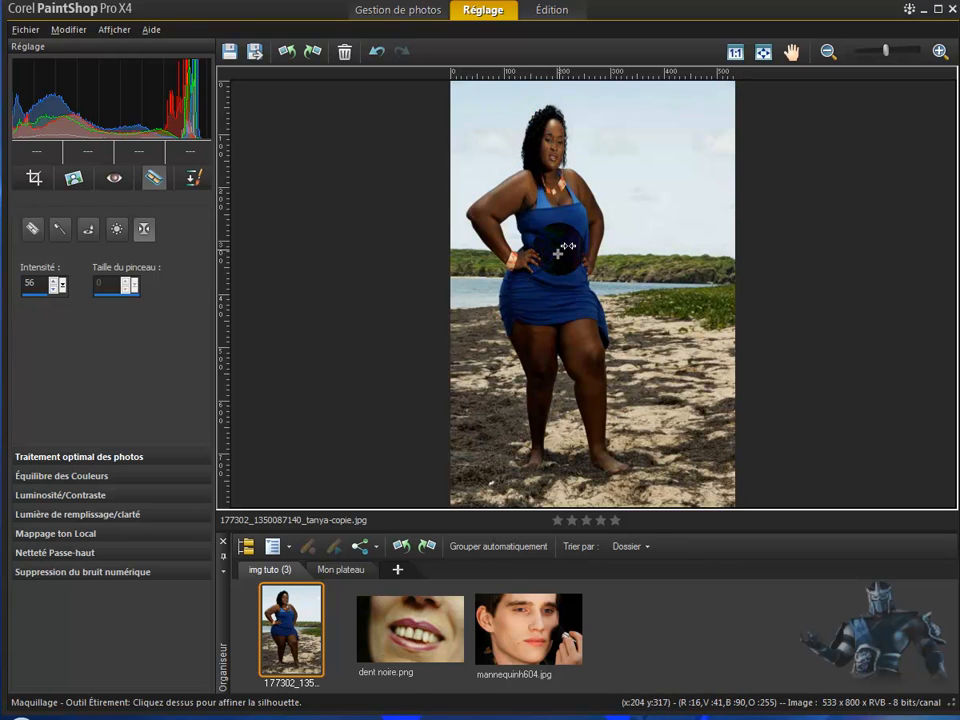
{"action": "left_click", "coordinate": [525, 187]}
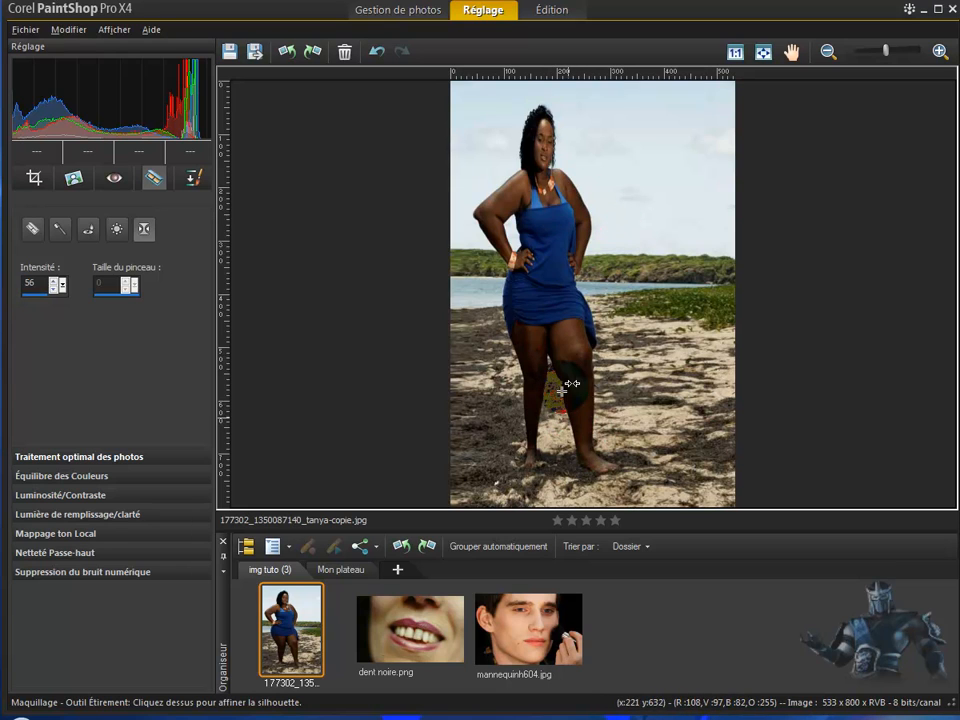
{"action": "left_click", "coordinate": [573, 345]}
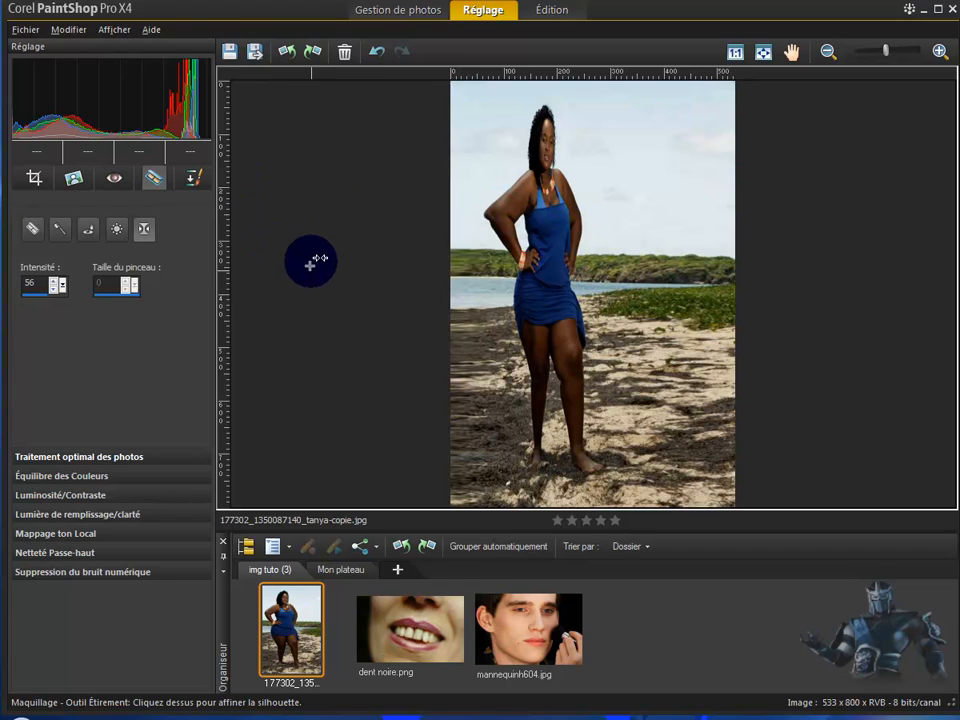
Discard the changes to the beach photo and open mannequinh604.jpg for use with the Bronzage brush.
{"action": "left_click", "coordinate": [117, 232]}
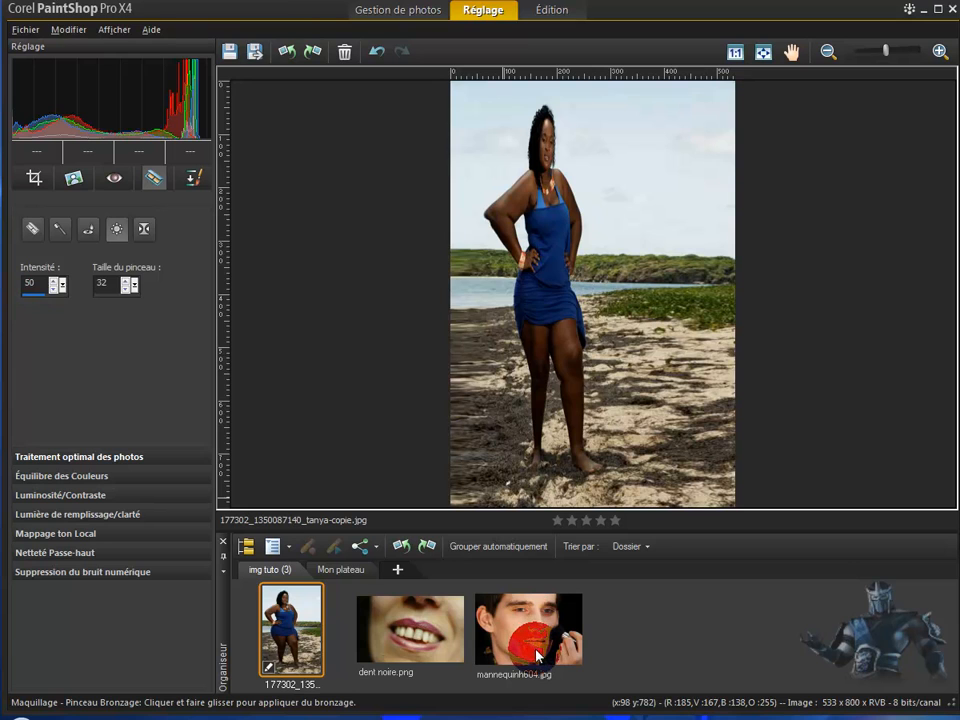
{"action": "left_click", "coordinate": [533, 645]}
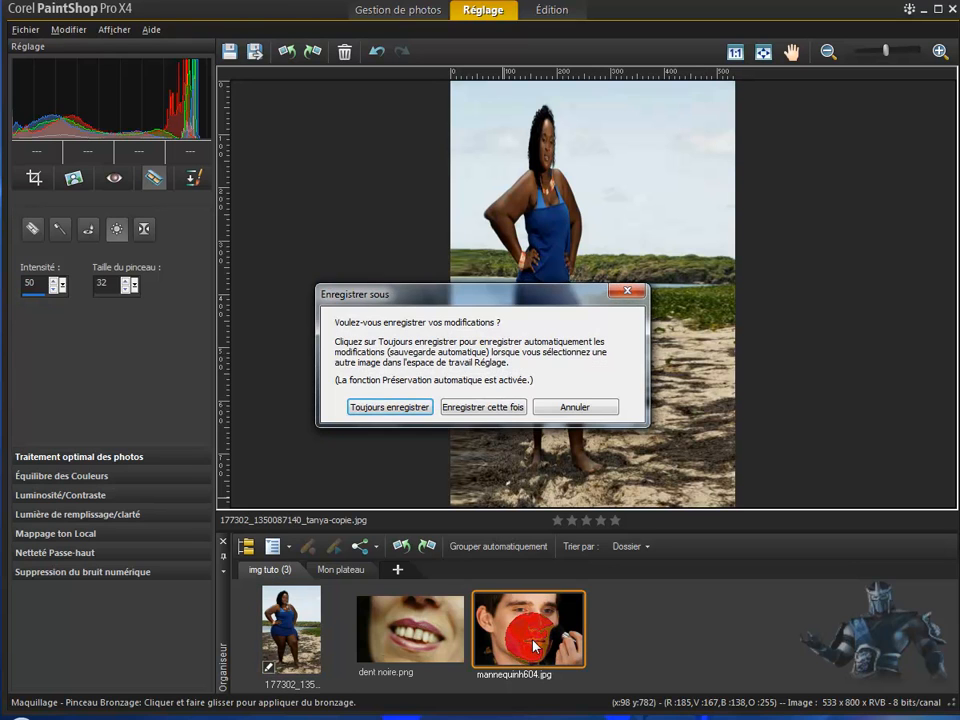
{"action": "left_click", "coordinate": [568, 412]}
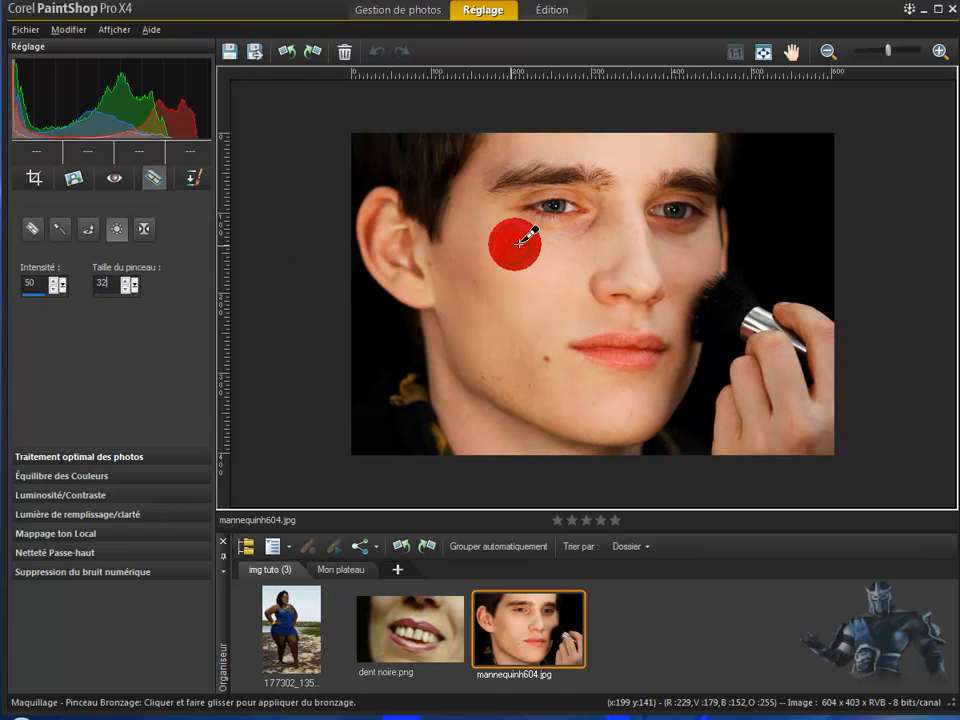
Tan the man's face, jaw and neck in mannequinh604.jpg with the Bronzage brush at intensity 50 and brush size 32.
{"action": "mouse_move", "coordinate": [507, 248]}
{"action": "left_mouse_down"}
{"action": "mouse_move", "coordinate": [534, 264]}
{"action": "mouse_move", "coordinate": [506, 246]}
{"action": "mouse_move", "coordinate": [577, 261]}
{"action": "mouse_move", "coordinate": [518, 276]}
{"action": "mouse_move", "coordinate": [582, 283]}
{"action": "mouse_move", "coordinate": [535, 297]}
{"action": "mouse_move", "coordinate": [605, 255]}
{"action": "mouse_move", "coordinate": [520, 242]}
{"action": "mouse_move", "coordinate": [585, 245]}
{"action": "mouse_move", "coordinate": [514, 274]}
{"action": "mouse_move", "coordinate": [549, 292]}
{"action": "mouse_move", "coordinate": [593, 284]}
{"action": "mouse_move", "coordinate": [519, 282]}
{"action": "mouse_move", "coordinate": [475, 264]}
{"action": "mouse_move", "coordinate": [474, 224]}
{"action": "mouse_move", "coordinate": [463, 215]}
{"action": "mouse_move", "coordinate": [492, 158]}
{"action": "mouse_move", "coordinate": [486, 163]}
{"action": "mouse_move", "coordinate": [477, 224]}
{"action": "mouse_move", "coordinate": [513, 207]}
{"action": "mouse_move", "coordinate": [491, 256]}
{"action": "mouse_move", "coordinate": [538, 240]}
{"action": "mouse_move", "coordinate": [512, 238]}
{"action": "mouse_move", "coordinate": [576, 234]}
{"action": "mouse_move", "coordinate": [517, 217]}
{"action": "mouse_move", "coordinate": [508, 144]}
{"action": "mouse_move", "coordinate": [527, 129]}
{"action": "mouse_move", "coordinate": [517, 139]}
{"action": "mouse_move", "coordinate": [566, 153]}
{"action": "mouse_move", "coordinate": [601, 136]}
{"action": "mouse_move", "coordinate": [594, 151]}
{"action": "mouse_move", "coordinate": [598, 142]}
{"action": "mouse_move", "coordinate": [607, 163]}
{"action": "mouse_move", "coordinate": [609, 145]}
{"action": "mouse_move", "coordinate": [579, 147]}
{"action": "mouse_move", "coordinate": [498, 198]}
{"action": "mouse_move", "coordinate": [459, 264]}
{"action": "mouse_move", "coordinate": [402, 282]}
{"action": "mouse_move", "coordinate": [434, 294]}
{"action": "mouse_move", "coordinate": [409, 283]}
{"action": "mouse_move", "coordinate": [383, 243]}
{"action": "mouse_move", "coordinate": [386, 203]}
{"action": "mouse_move", "coordinate": [403, 267]}
{"action": "mouse_move", "coordinate": [420, 223]}
{"action": "mouse_move", "coordinate": [433, 281]}
{"action": "mouse_move", "coordinate": [422, 281]}
{"action": "mouse_move", "coordinate": [569, 298]}
{"action": "mouse_move", "coordinate": [608, 288]}
{"action": "left_mouse_up"}
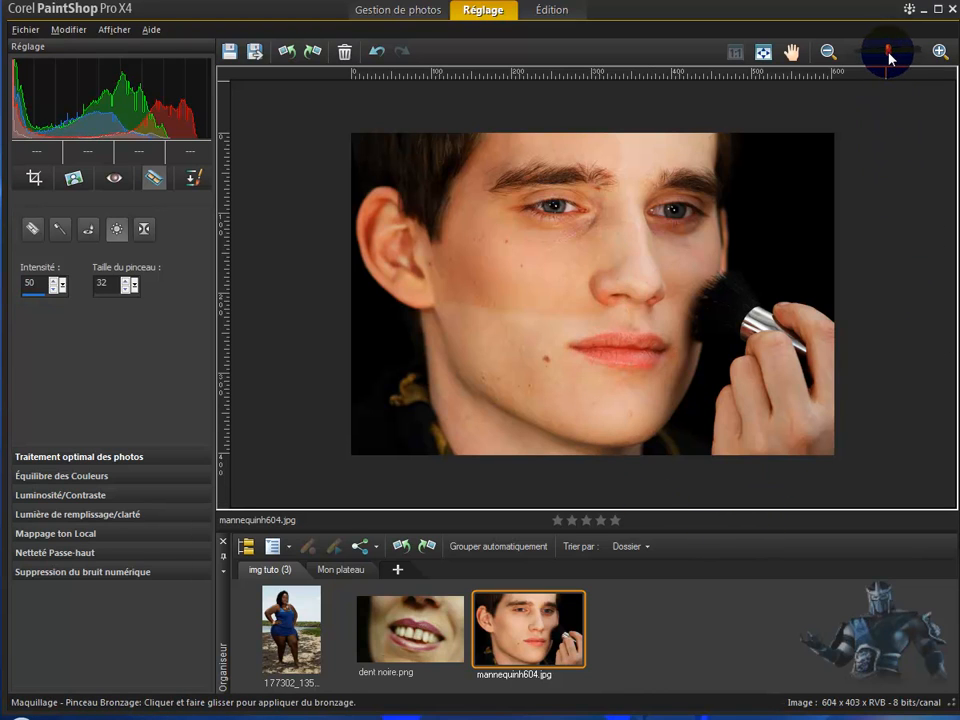
{"action": "left_click_drag", "start_coordinate": [892, 58], "coordinate": [896, 60]}
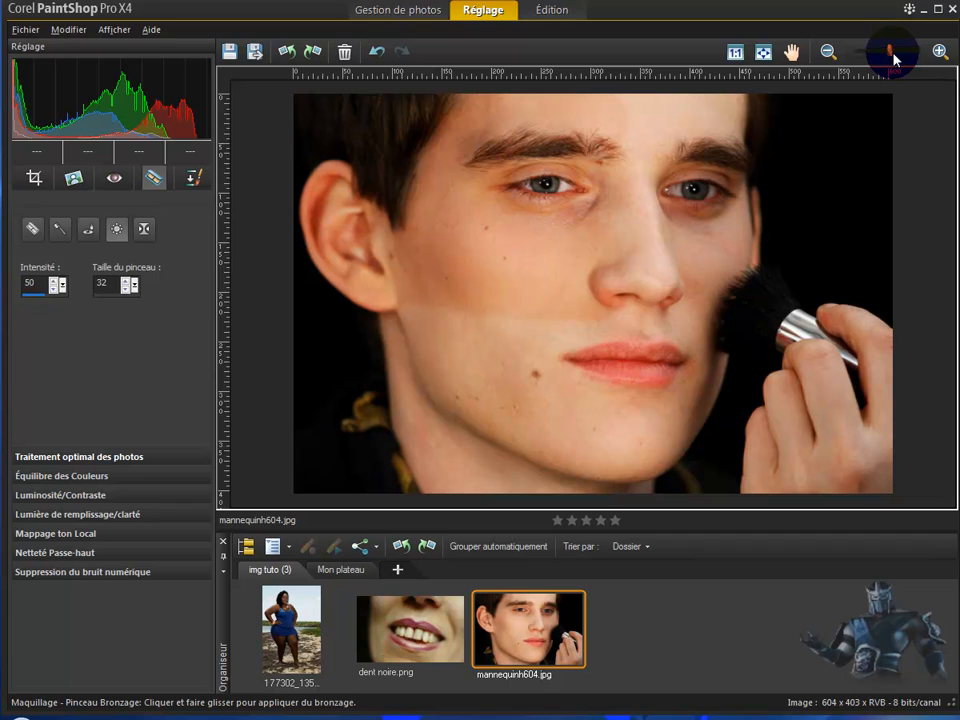
{"action": "mouse_move", "coordinate": [565, 448]}
{"action": "left_mouse_down"}
{"action": "mouse_move", "coordinate": [585, 437]}
{"action": "mouse_move", "coordinate": [505, 358]}
{"action": "mouse_move", "coordinate": [453, 336]}
{"action": "mouse_move", "coordinate": [491, 430]}
{"action": "mouse_move", "coordinate": [487, 333]}
{"action": "mouse_move", "coordinate": [698, 372]}
{"action": "mouse_move", "coordinate": [653, 211]}
{"action": "mouse_move", "coordinate": [632, 190]}
{"action": "mouse_move", "coordinate": [627, 235]}
{"action": "mouse_move", "coordinate": [617, 191]}
{"action": "mouse_move", "coordinate": [604, 262]}
{"action": "mouse_move", "coordinate": [626, 101]}
{"action": "mouse_move", "coordinate": [659, 256]}
{"action": "mouse_move", "coordinate": [611, 302]}
{"action": "mouse_move", "coordinate": [692, 316]}
{"action": "mouse_move", "coordinate": [752, 272]}
{"action": "mouse_move", "coordinate": [756, 158]}
{"action": "mouse_move", "coordinate": [699, 204]}
{"action": "mouse_move", "coordinate": [686, 248]}
{"action": "mouse_move", "coordinate": [675, 214]}
{"action": "mouse_move", "coordinate": [712, 262]}
{"action": "mouse_move", "coordinate": [682, 120]}
{"action": "mouse_move", "coordinate": [747, 102]}
{"action": "mouse_move", "coordinate": [677, 101]}
{"action": "mouse_move", "coordinate": [705, 81]}
{"action": "mouse_move", "coordinate": [754, 135]}
{"action": "mouse_move", "coordinate": [770, 270]}
{"action": "mouse_move", "coordinate": [508, 435]}
{"action": "mouse_move", "coordinate": [501, 403]}
{"action": "mouse_move", "coordinate": [450, 349]}
{"action": "mouse_move", "coordinate": [557, 262]}
{"action": "mouse_move", "coordinate": [694, 444]}
{"action": "mouse_move", "coordinate": [506, 429]}
{"action": "mouse_move", "coordinate": [506, 439]}
{"action": "mouse_move", "coordinate": [474, 402]}
{"action": "mouse_move", "coordinate": [548, 426]}
{"action": "mouse_move", "coordinate": [437, 355]}
{"action": "mouse_move", "coordinate": [386, 292]}
{"action": "mouse_move", "coordinate": [400, 346]}
{"action": "mouse_move", "coordinate": [459, 434]}
{"action": "mouse_move", "coordinate": [580, 470]}
{"action": "mouse_move", "coordinate": [720, 399]}
{"action": "mouse_move", "coordinate": [735, 358]}
{"action": "mouse_move", "coordinate": [668, 332]}
{"action": "mouse_move", "coordinate": [431, 313]}
{"action": "mouse_move", "coordinate": [709, 346]}
{"action": "mouse_move", "coordinate": [476, 369]}
{"action": "mouse_move", "coordinate": [690, 407]}
{"action": "mouse_move", "coordinate": [437, 398]}
{"action": "mouse_move", "coordinate": [686, 444]}
{"action": "mouse_move", "coordinate": [385, 382]}
{"action": "left_mouse_up"}
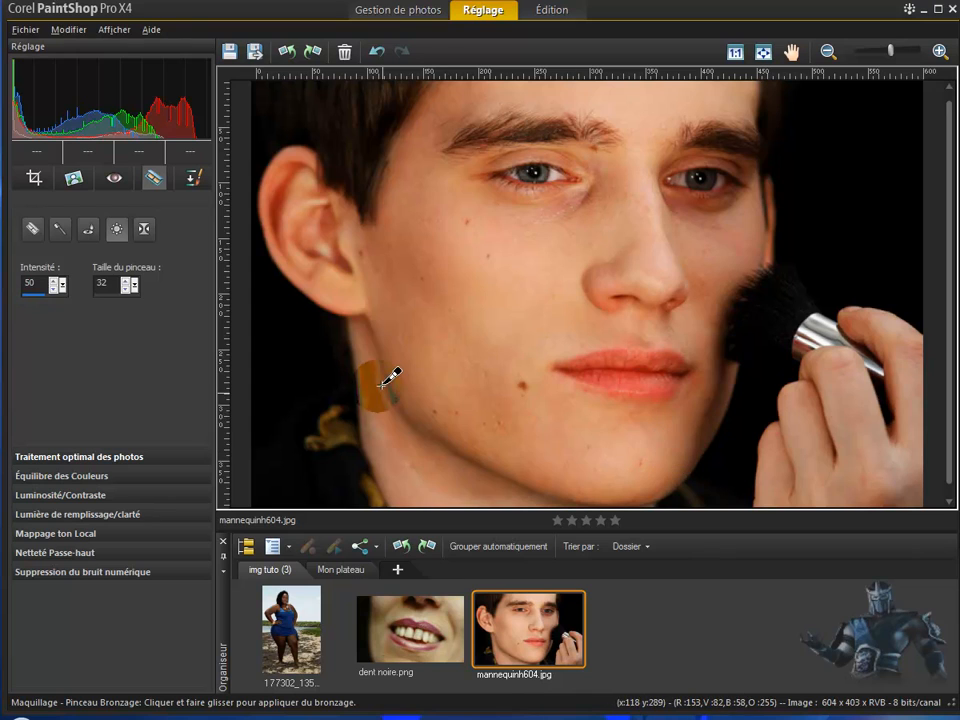
{"action": "mouse_move", "coordinate": [374, 326]}
{"action": "left_mouse_down"}
{"action": "mouse_move", "coordinate": [392, 452]}
{"action": "mouse_move", "coordinate": [435, 490]}
{"action": "mouse_move", "coordinate": [565, 518]}
{"action": "mouse_move", "coordinate": [404, 430]}
{"action": "mouse_move", "coordinate": [441, 477]}
{"action": "mouse_move", "coordinate": [454, 250]}
{"action": "mouse_move", "coordinate": [530, 250]}
{"action": "mouse_move", "coordinate": [463, 297]}
{"action": "mouse_move", "coordinate": [470, 303]}
{"action": "mouse_move", "coordinate": [445, 290]}
{"action": "left_mouse_up"}
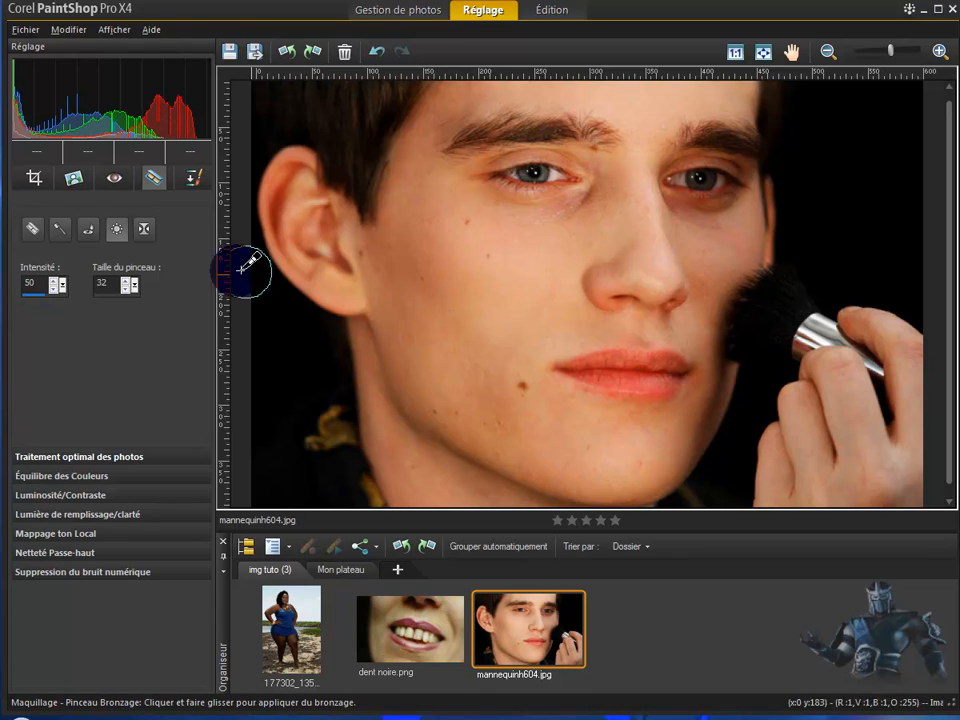
Examine the intensity and brush size settings of each makeup tool to compare which ones allow a brush size.
{"action": "left_click", "coordinate": [88, 232]}
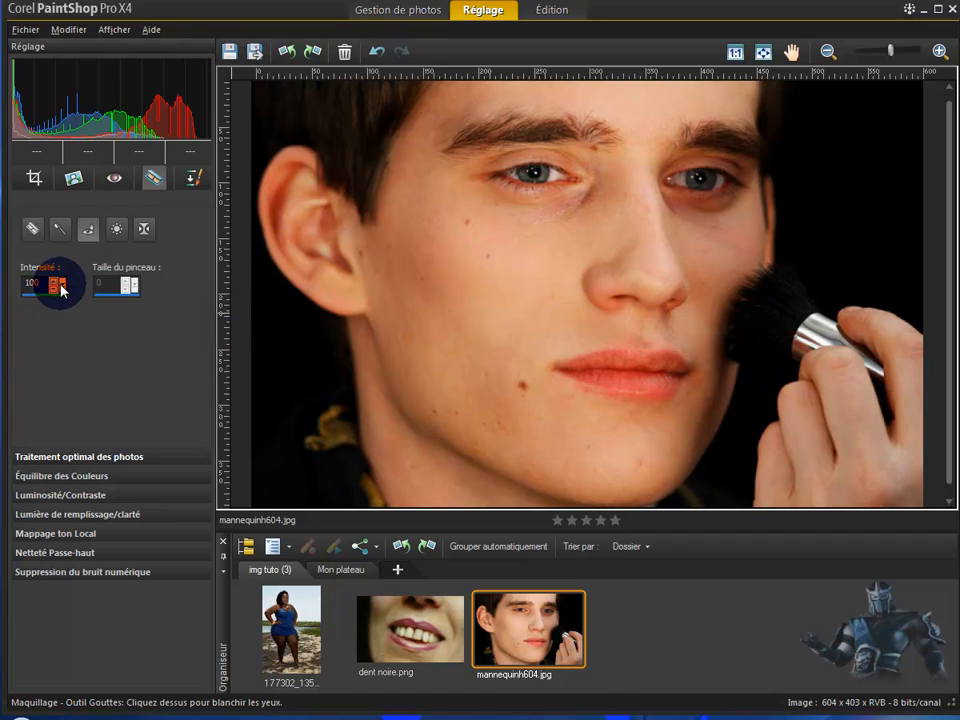
{"action": "left_click", "coordinate": [122, 284]}
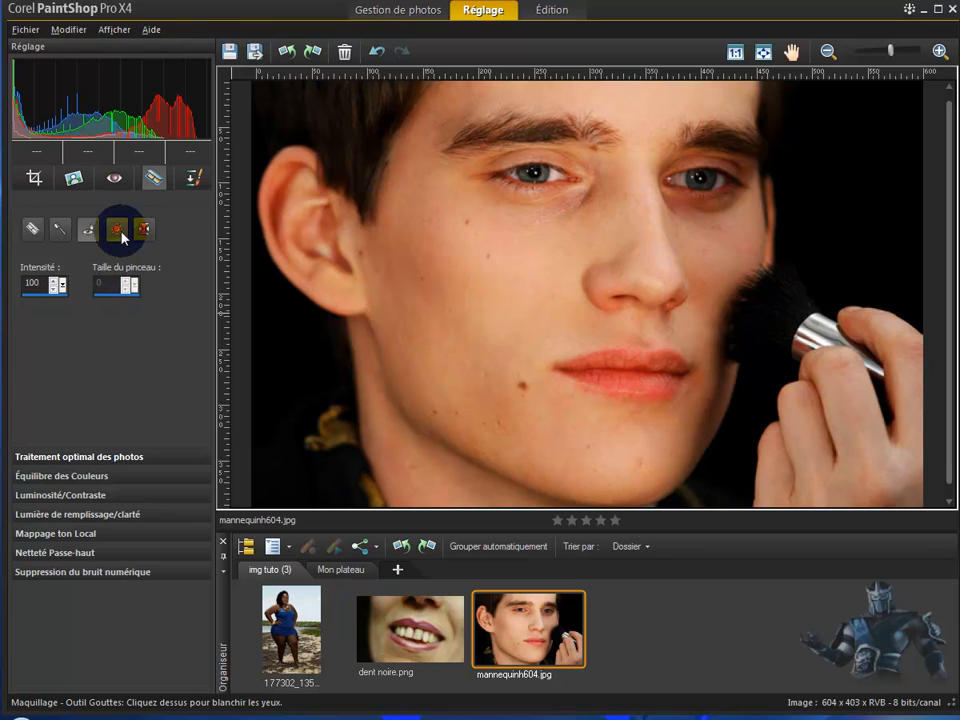
{"action": "left_click", "coordinate": [35, 230]}
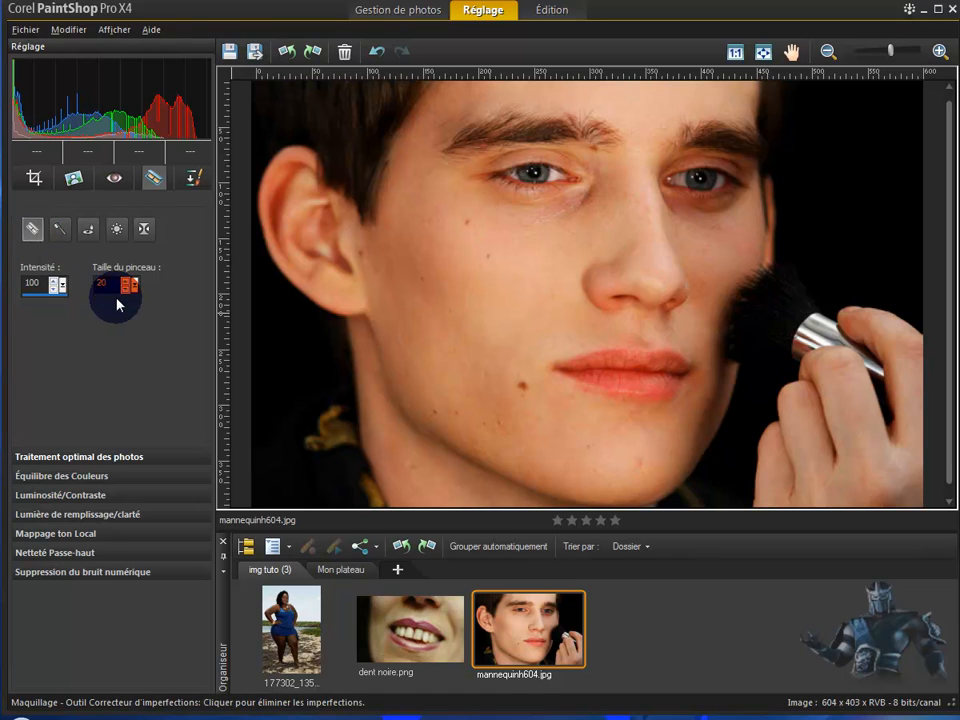
{"action": "left_click", "coordinate": [61, 233]}
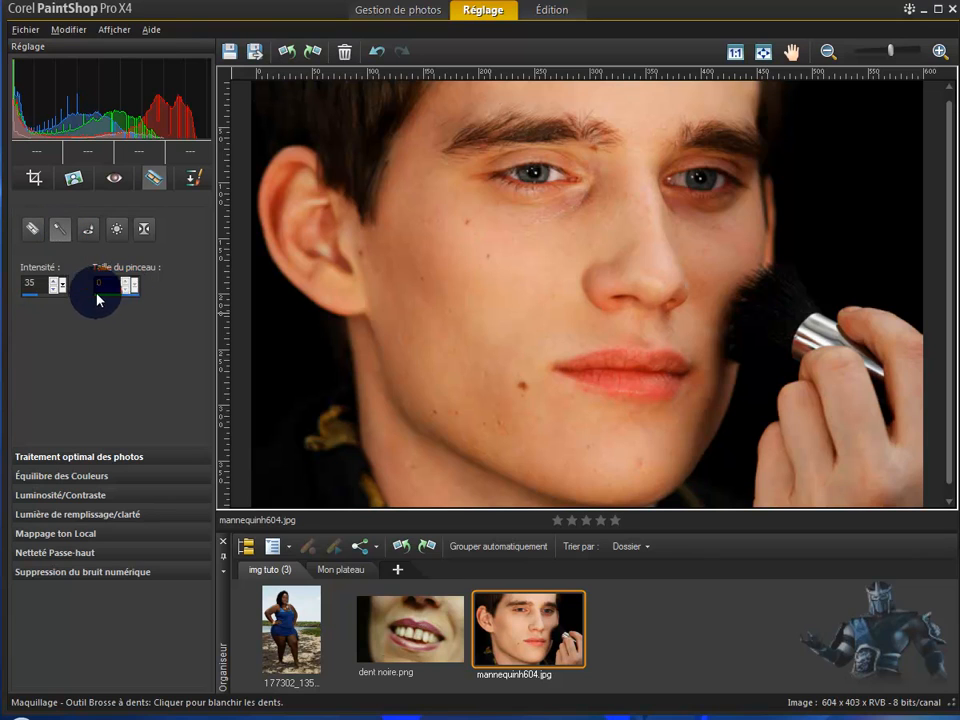
{"action": "left_click", "coordinate": [89, 233]}
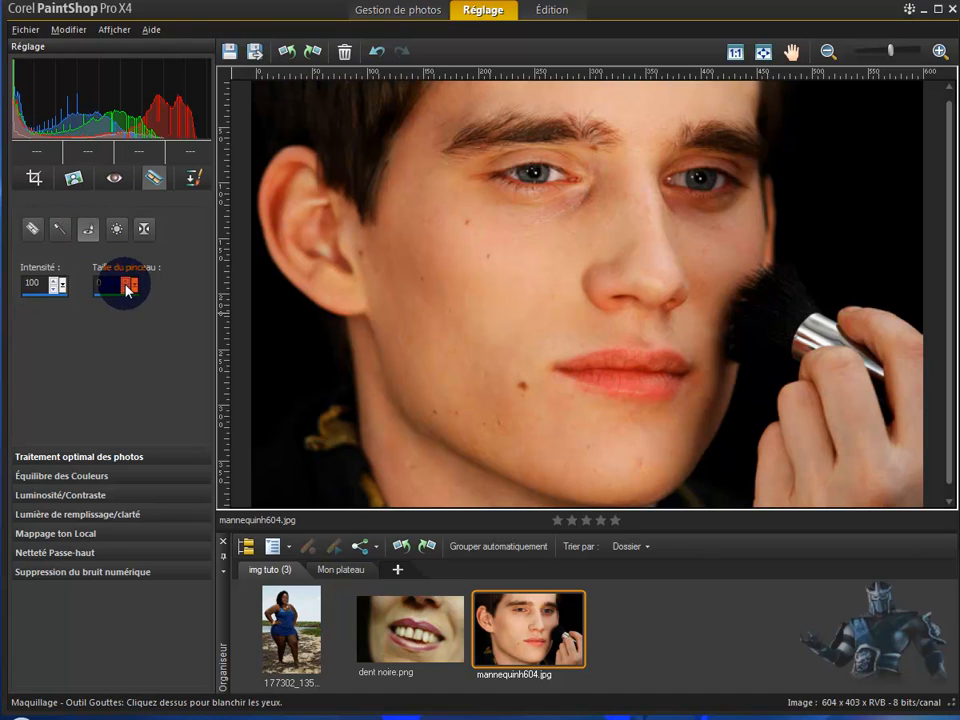
{"action": "left_click", "coordinate": [121, 236]}
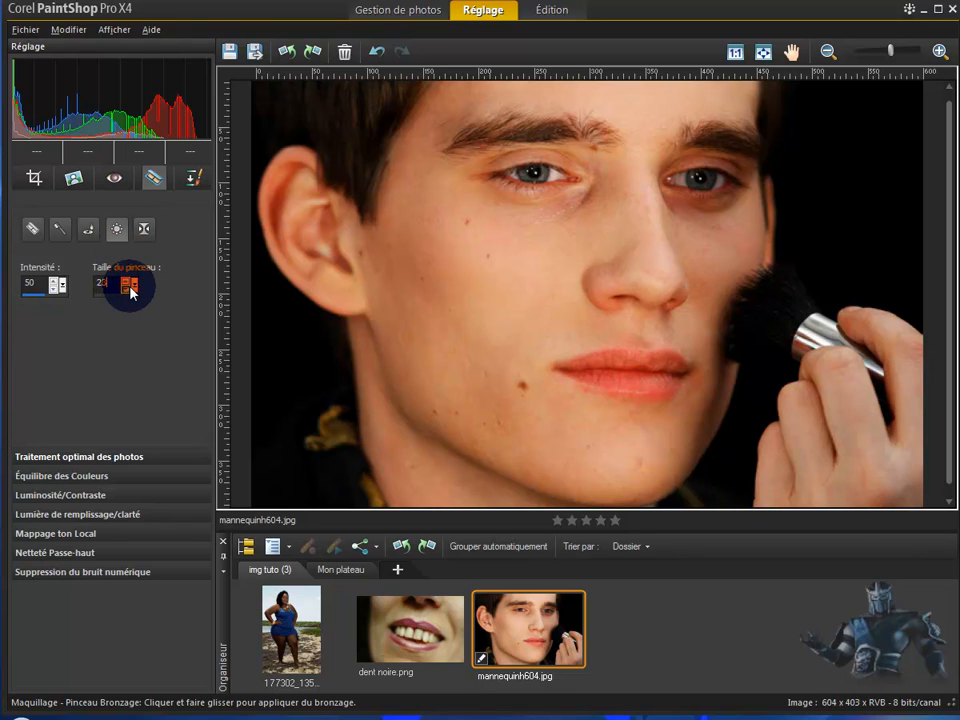
{"action": "left_click", "coordinate": [144, 229]}
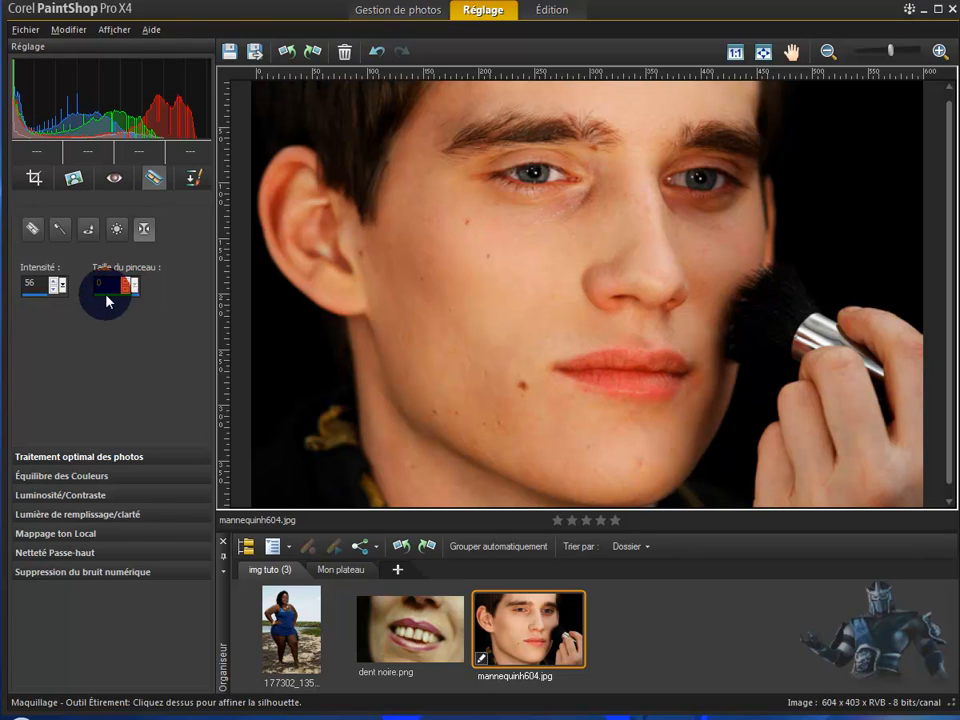
{"action": "left_click", "coordinate": [119, 229]}
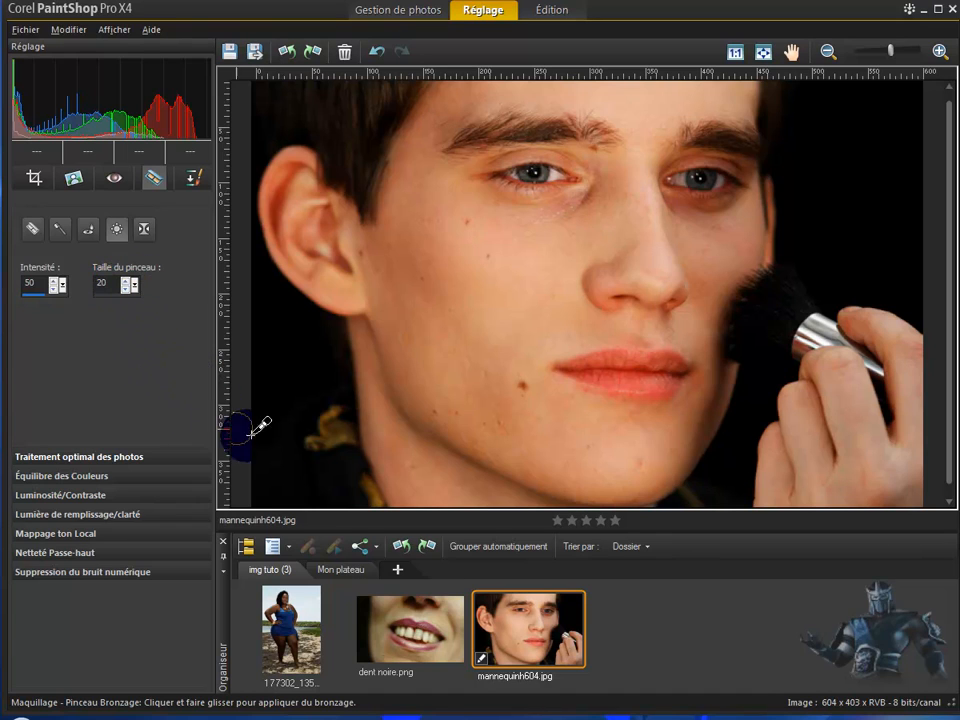
{"action": "left_click", "coordinate": [33, 230]}
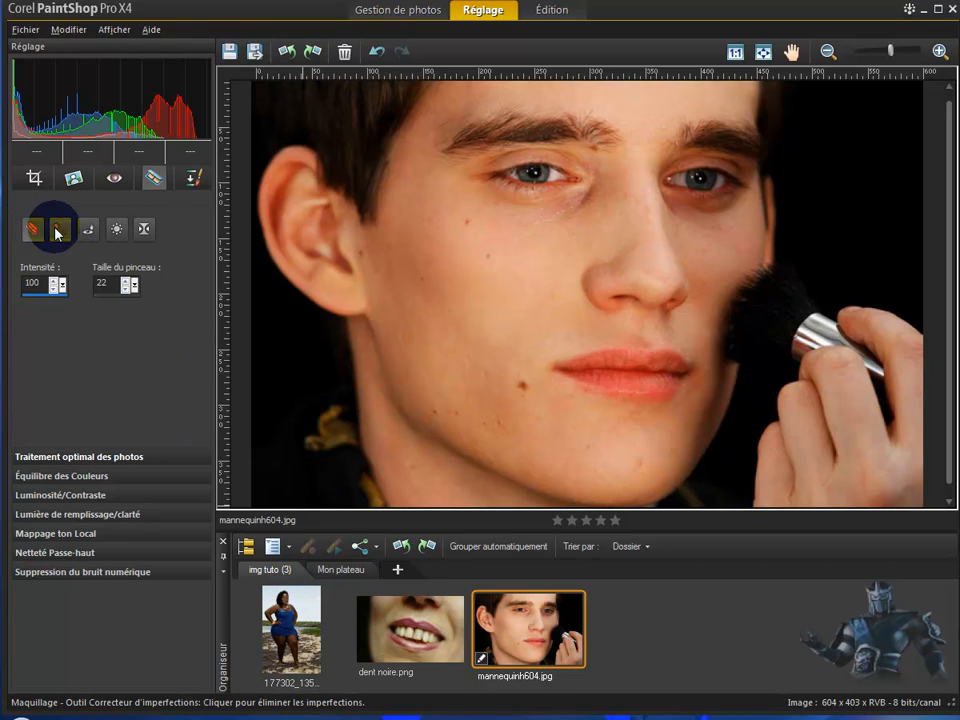
{"action": "left_click", "coordinate": [145, 231]}
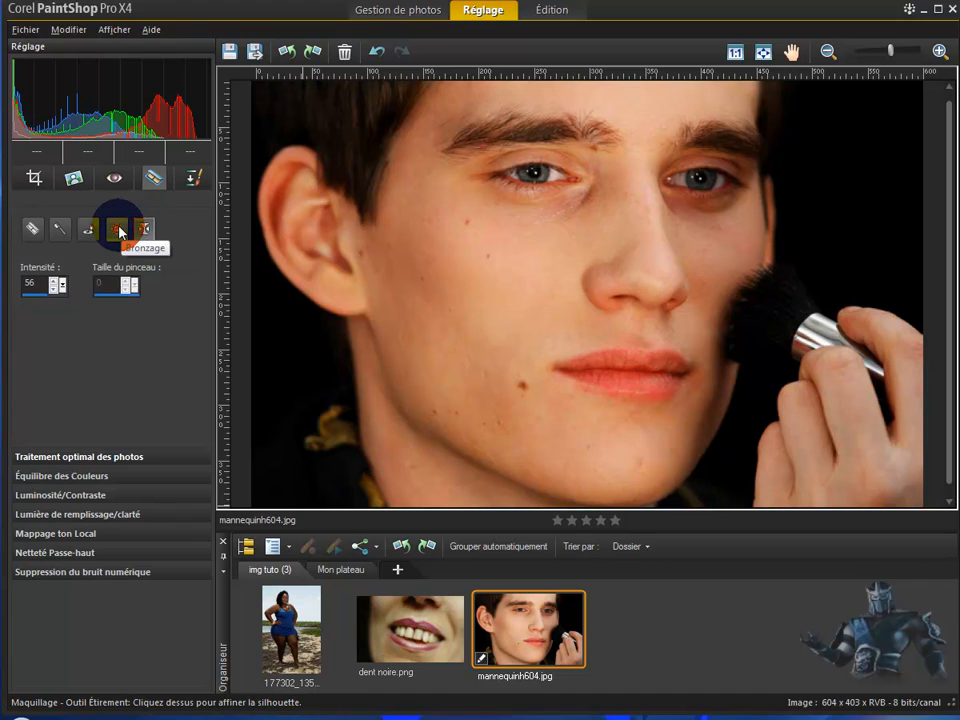
{"action": "left_click", "coordinate": [120, 232]}
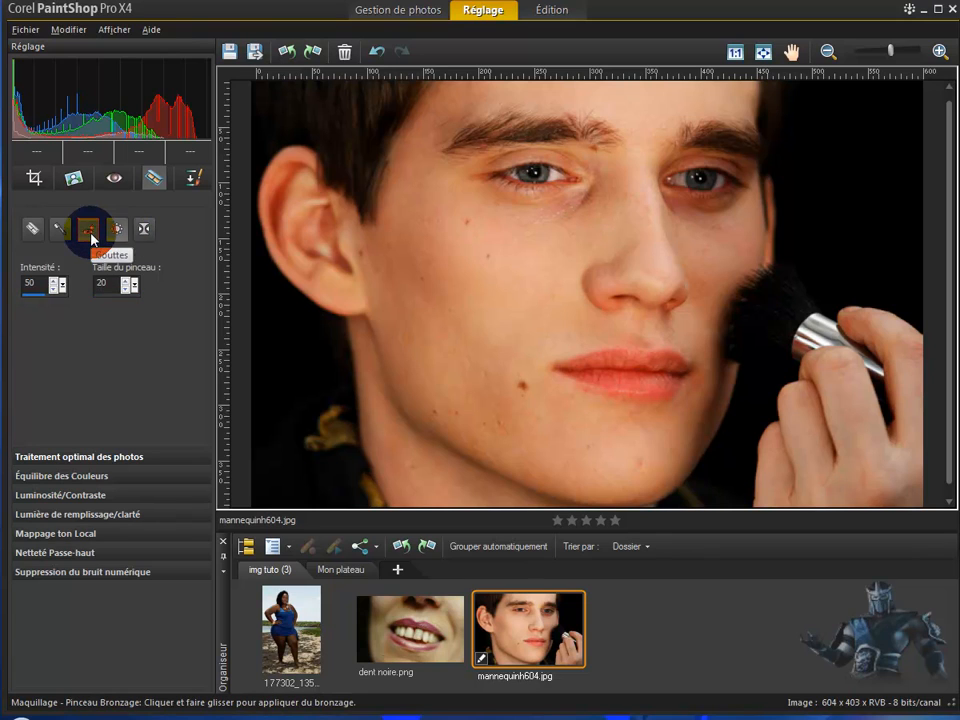
Try whitening the man's eyes with the Gouttes tool at intensity 100, and undo the attempt.
{"action": "left_click", "coordinate": [91, 235]}
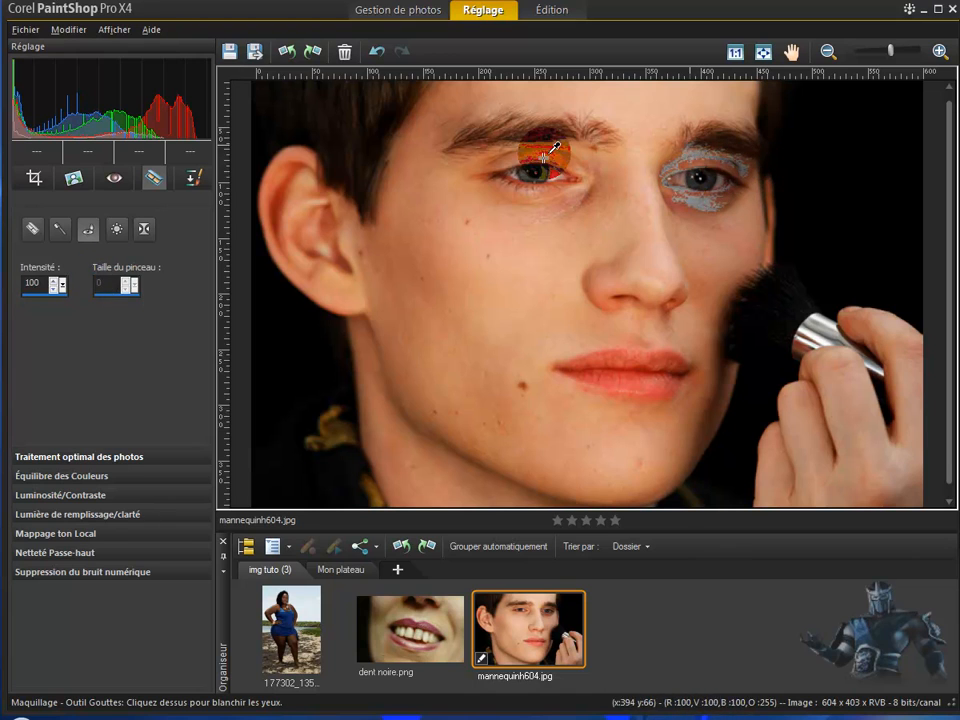
{"action": "left_click", "coordinate": [374, 51]}
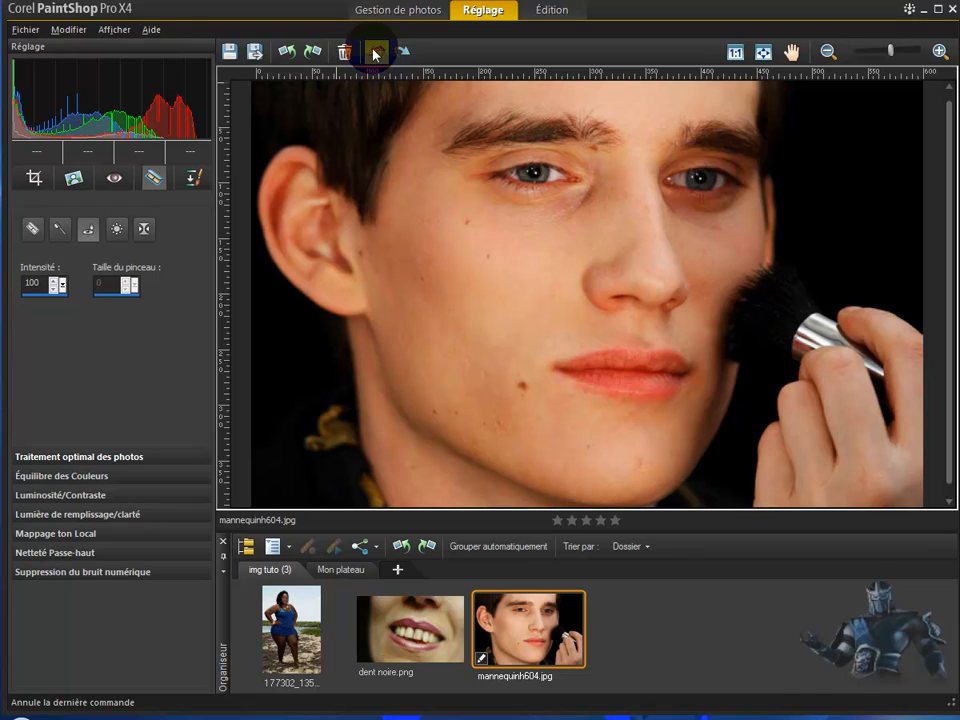
{"action": "left_click", "coordinate": [61, 229]}
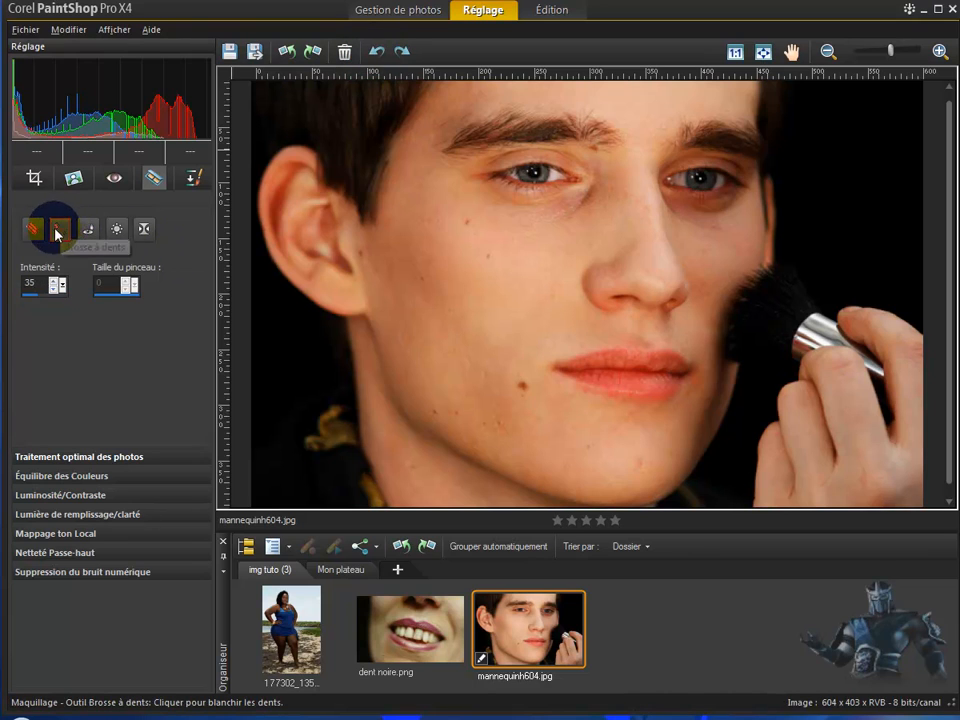
{"action": "left_click", "coordinate": [31, 233]}
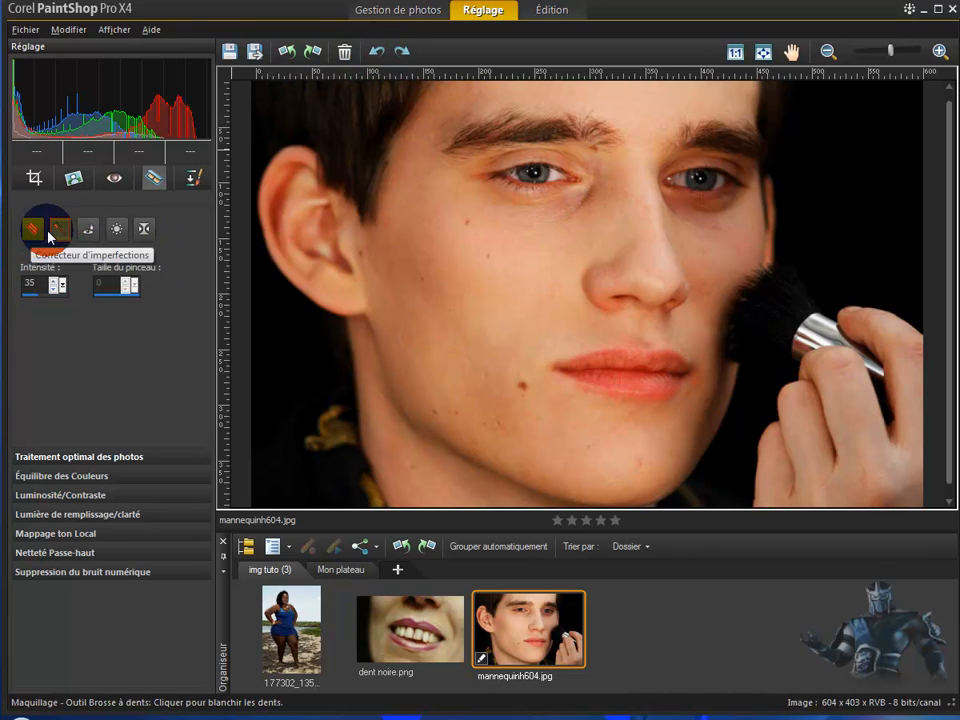
{"action": "left_click", "coordinate": [520, 628]}
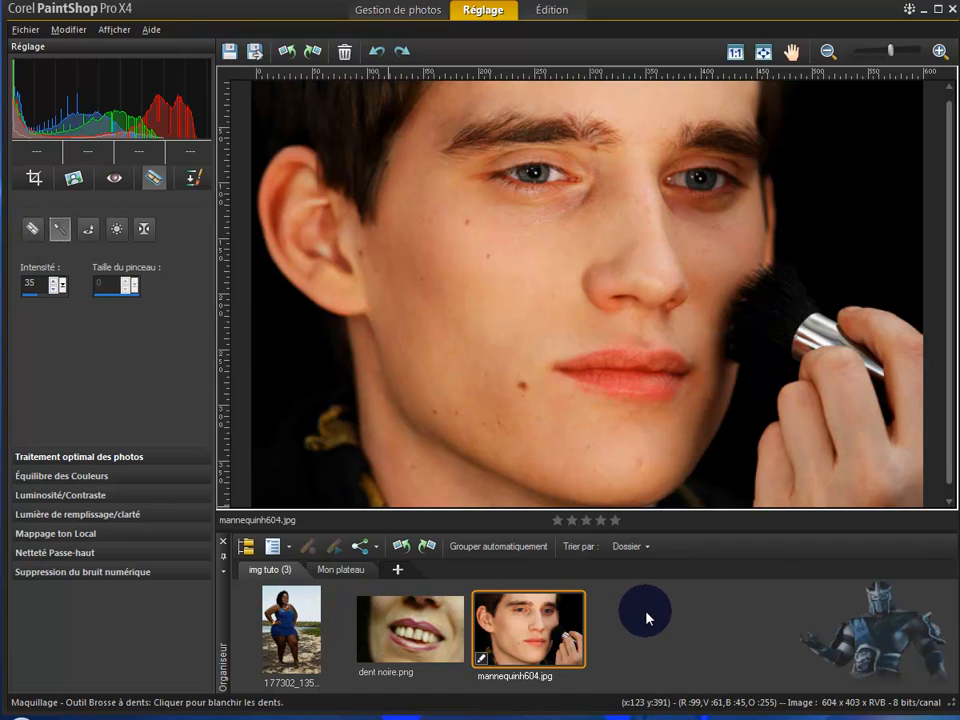